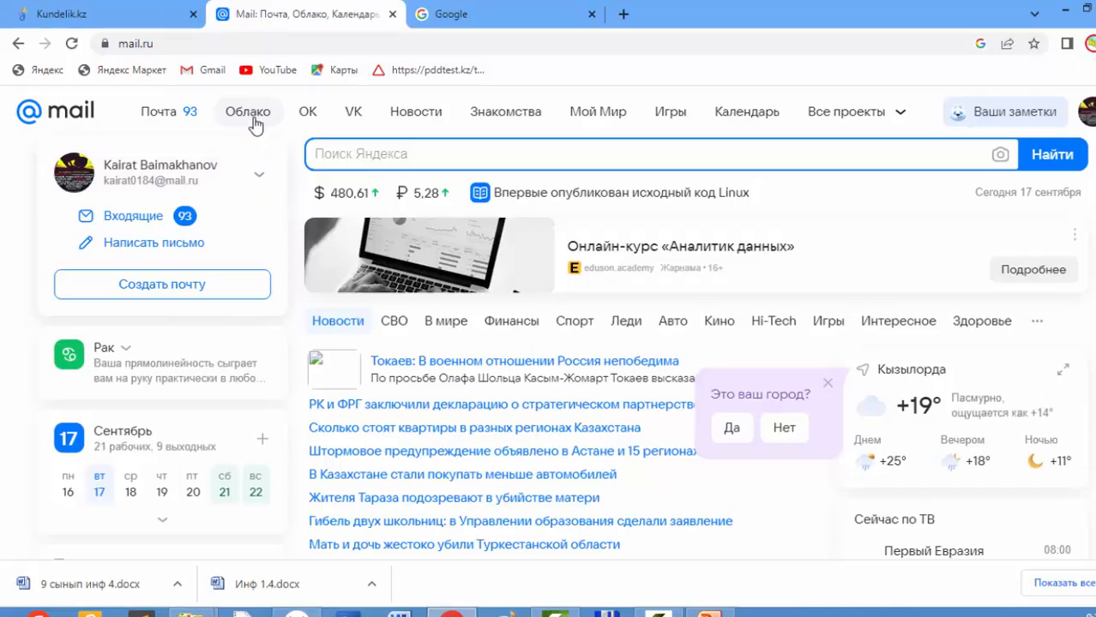
Open the Mail.ru cloud storage (Облако) and create a folder named "9-сынып"
{"action": "left_click", "coordinate": [254, 120]}
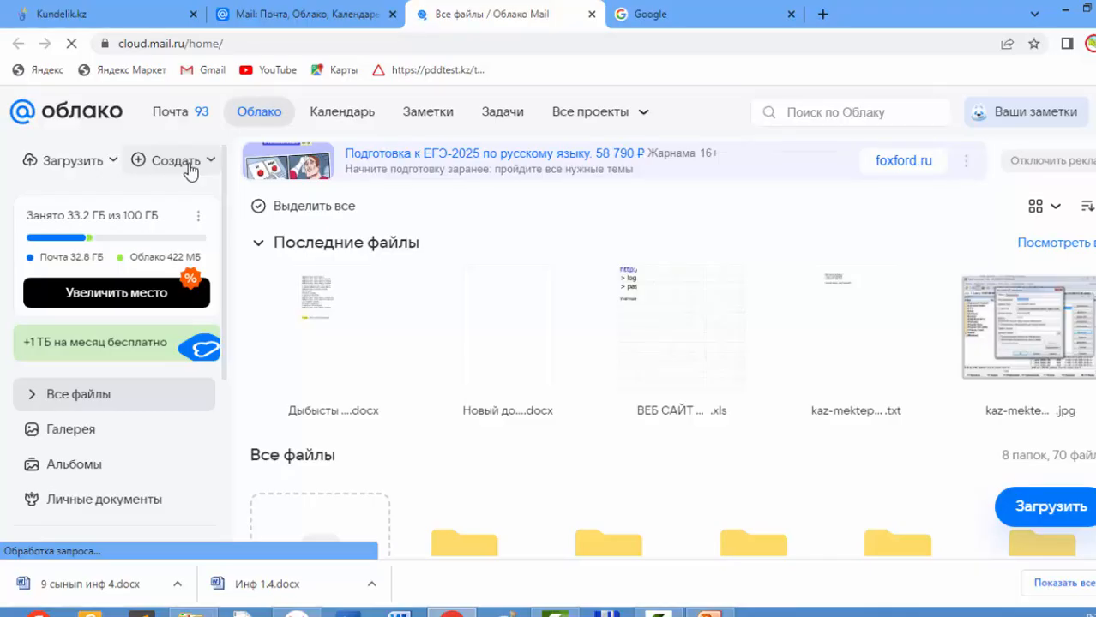
{"action": "left_click", "coordinate": [190, 169]}
{"action": "left_click", "coordinate": [179, 201]}
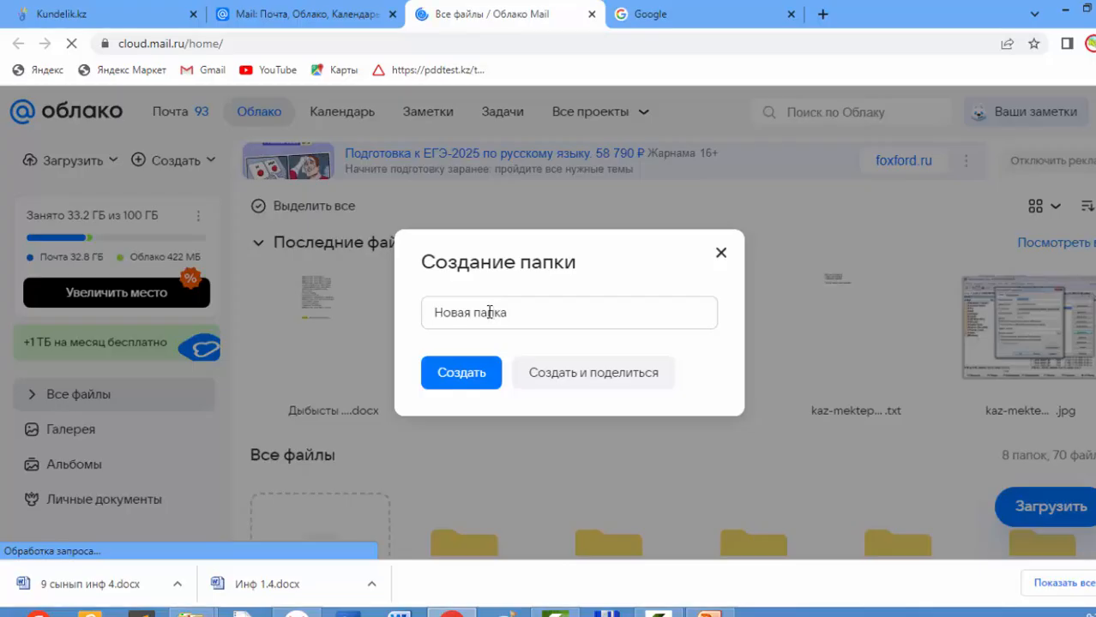
{"action": "type", "text": "9-сынып"}
{"action": "left_click", "coordinate": [487, 374]}
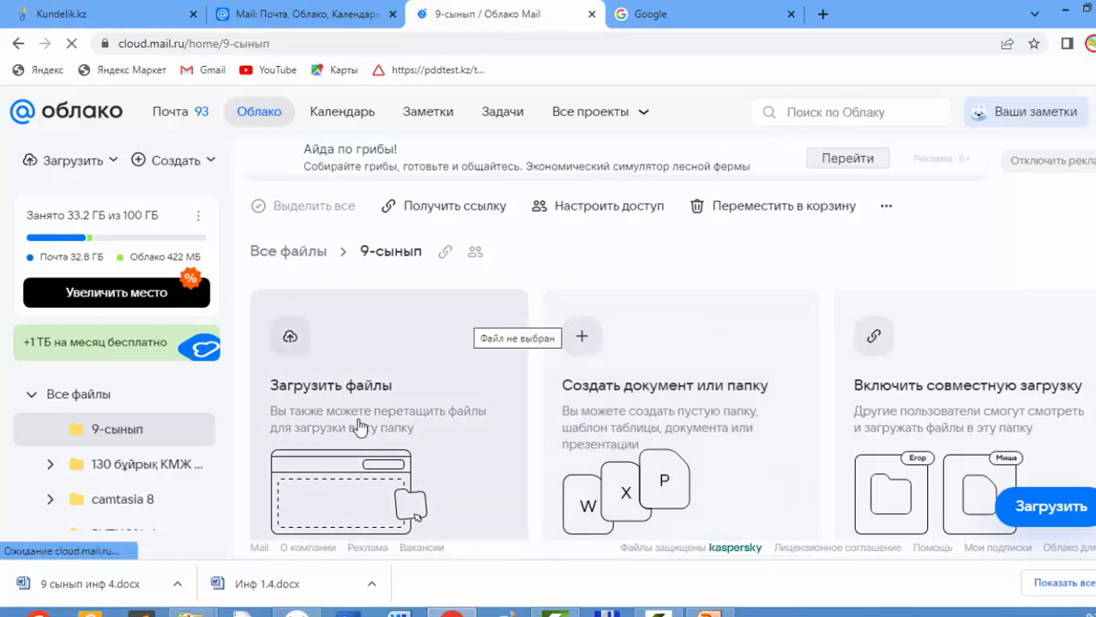
Upload "Желілік этикет. 9-сынып" from the desktop's ҚМЖ folder into the 9-сынып folder and copy its sharing link
{"action": "left_click", "coordinate": [343, 394]}
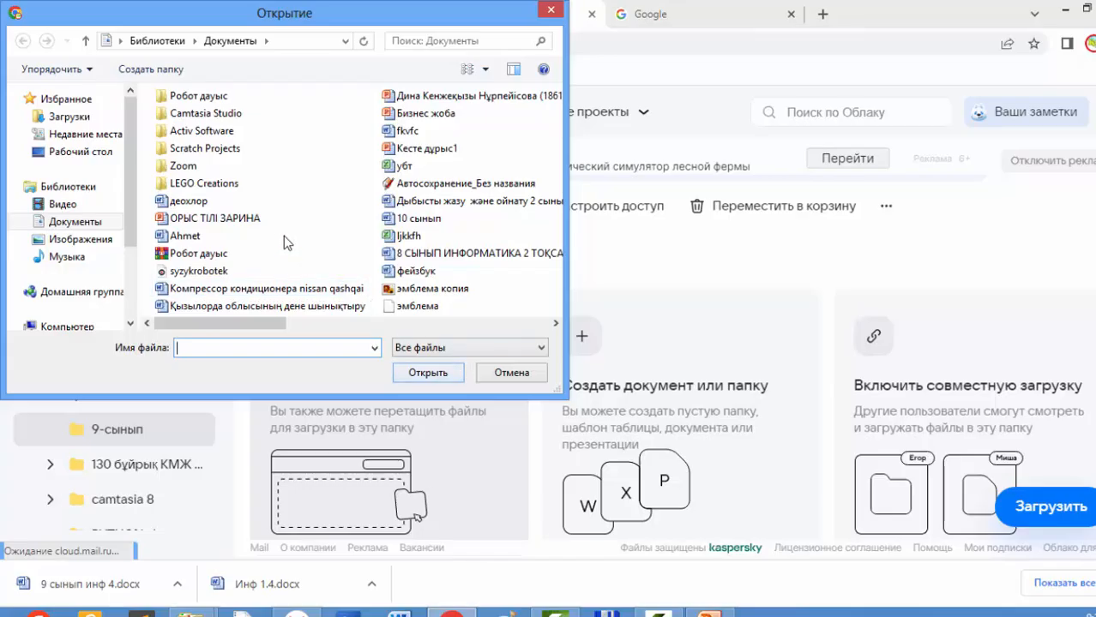
{"action": "left_click", "coordinate": [95, 152]}
{"action": "scroll", "coordinate": [413, 218], "scroll_direction": "down", "scroll_amount": 3}
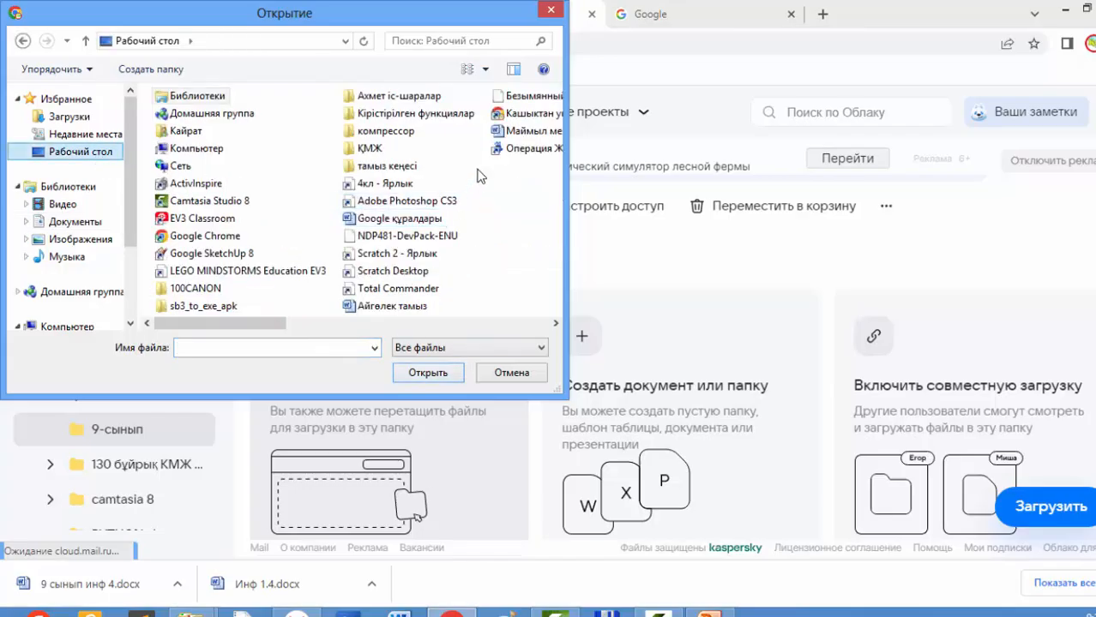
{"action": "double_click", "coordinate": [386, 146]}
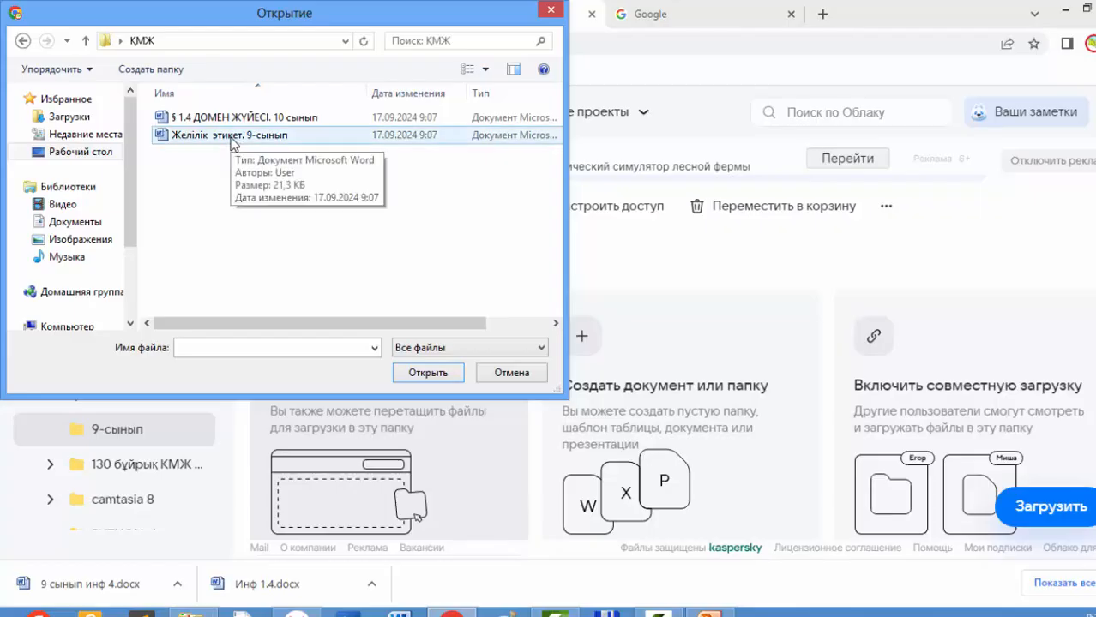
{"action": "left_click", "coordinate": [230, 137]}
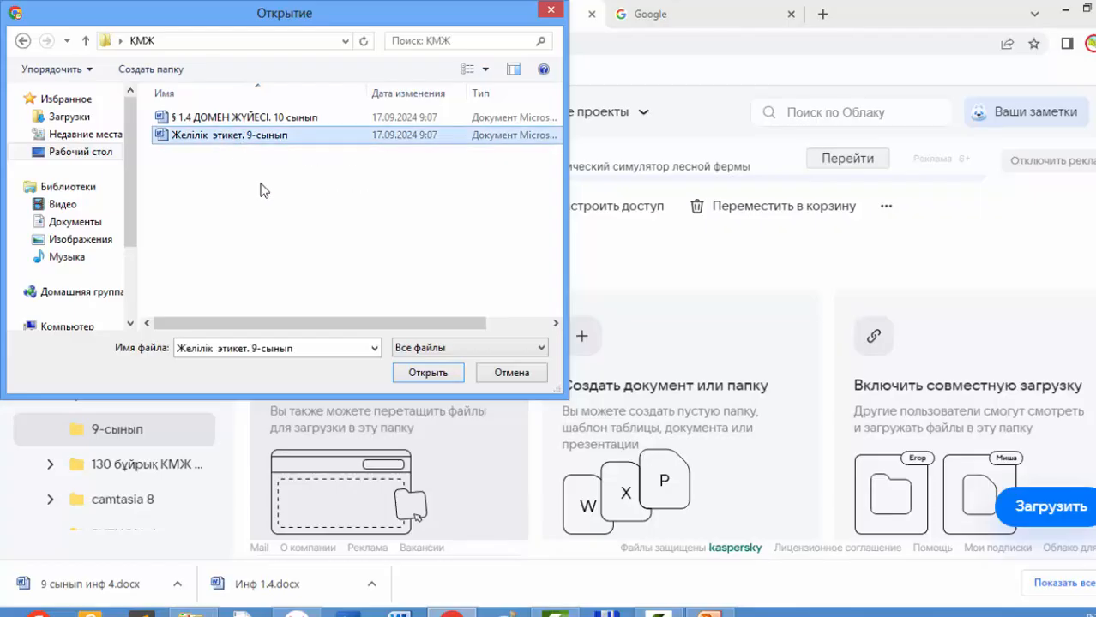
{"action": "left_click", "coordinate": [427, 374]}
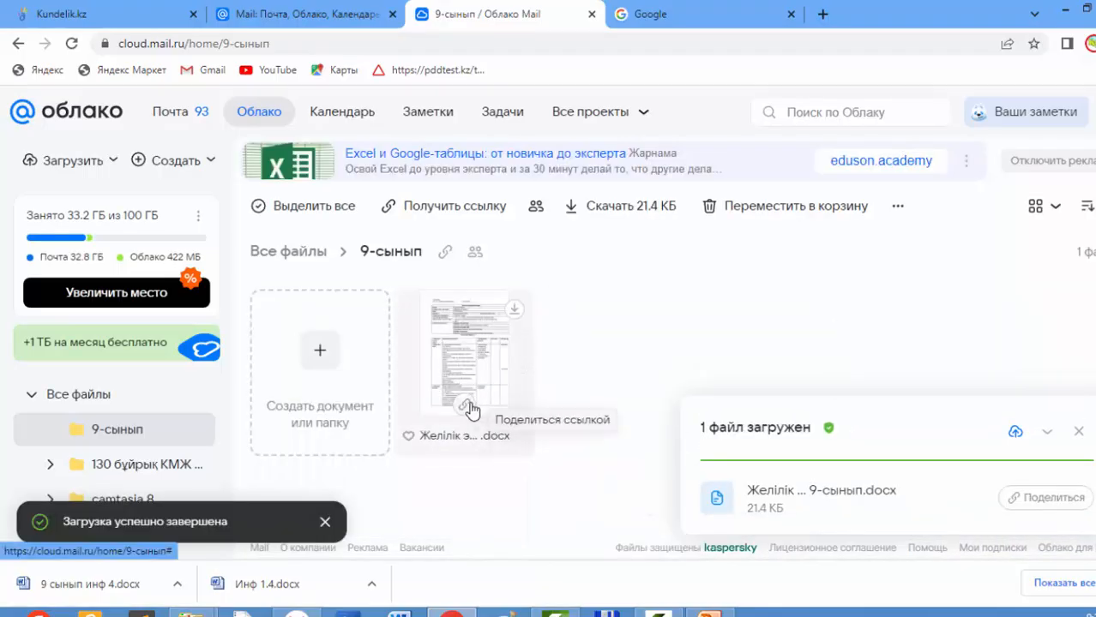
{"action": "left_click", "coordinate": [1044, 500]}
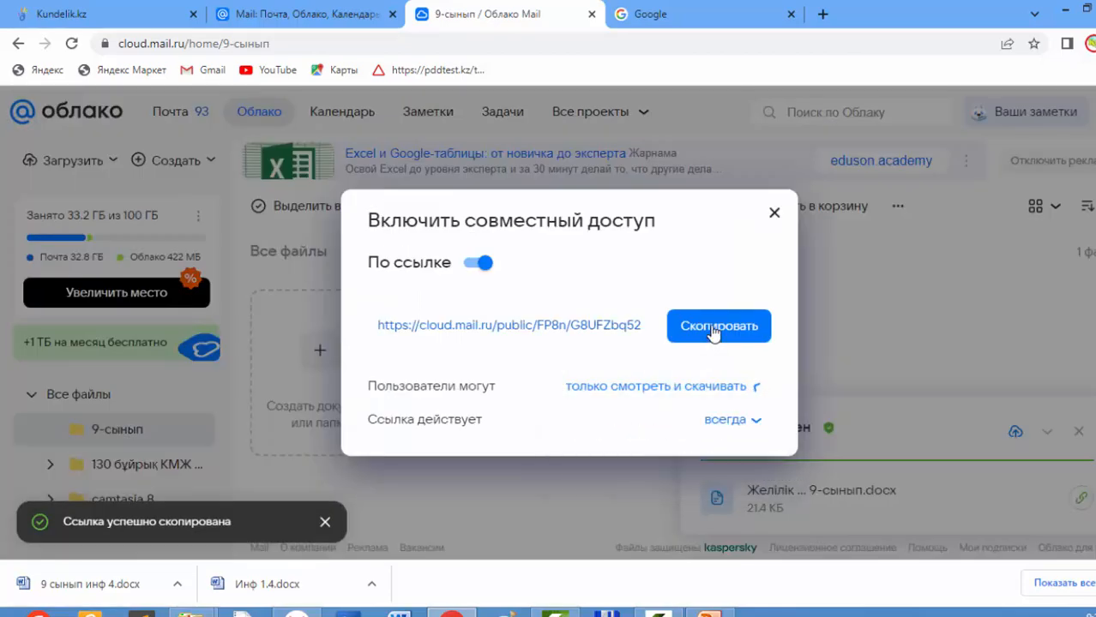
Switch to Kundelik.kz and open the calendar plan from the 9 А Информатика journal of today's sixth lesson
{"action": "left_click", "coordinate": [307, 19]}
{"action": "left_click", "coordinate": [171, 15]}
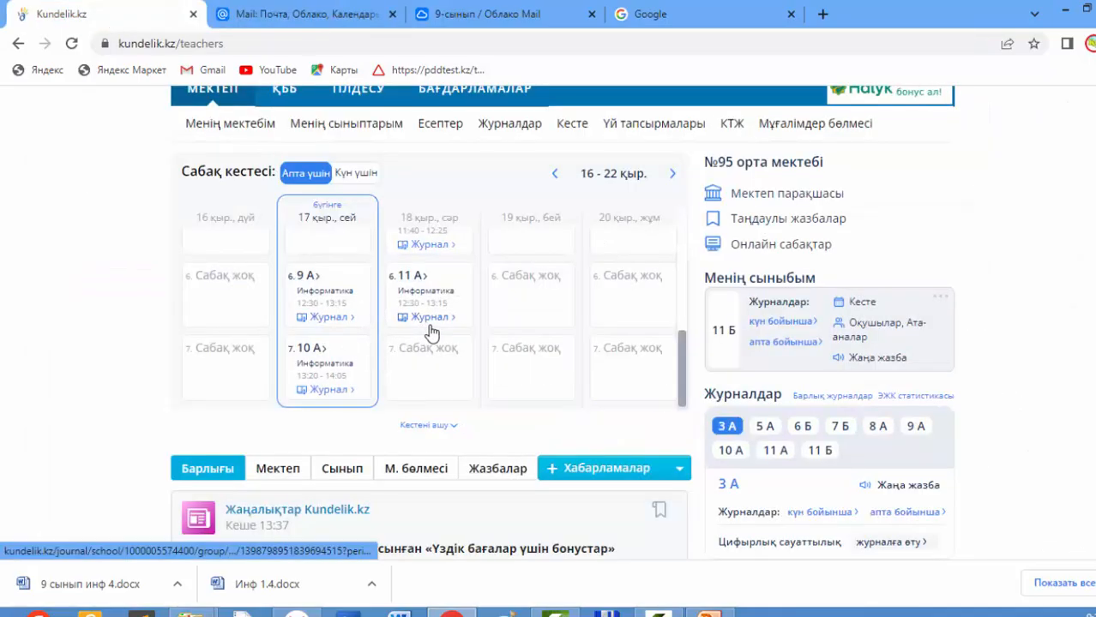
{"action": "left_click", "coordinate": [330, 319]}
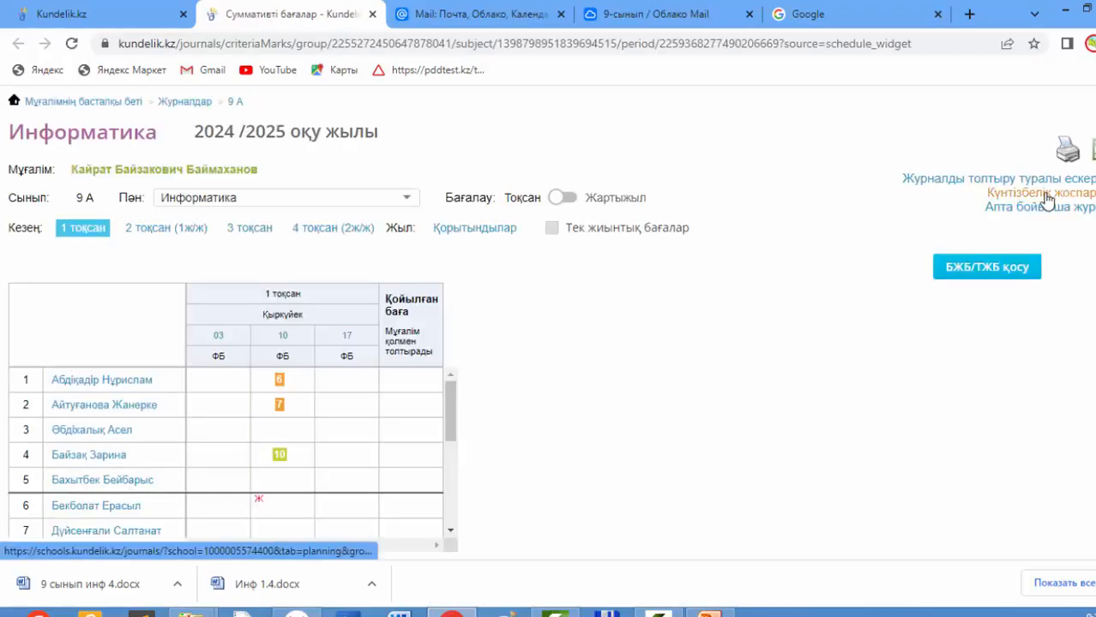
{"action": "left_click", "coordinate": [1052, 199]}
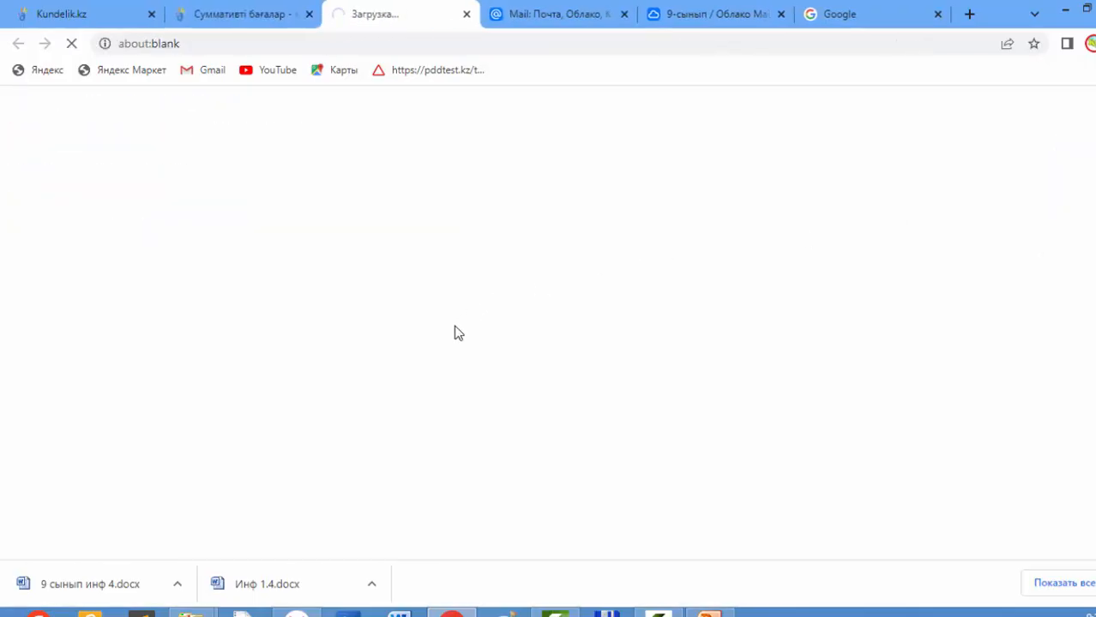
Paste the copied cloud link into the short-term plan (КСП) field of the 17.09.2024 lesson "Желілік этикет БЖБ"
{"action": "scroll", "coordinate": [458, 333], "scroll_direction": "down", "scroll_amount": 5}
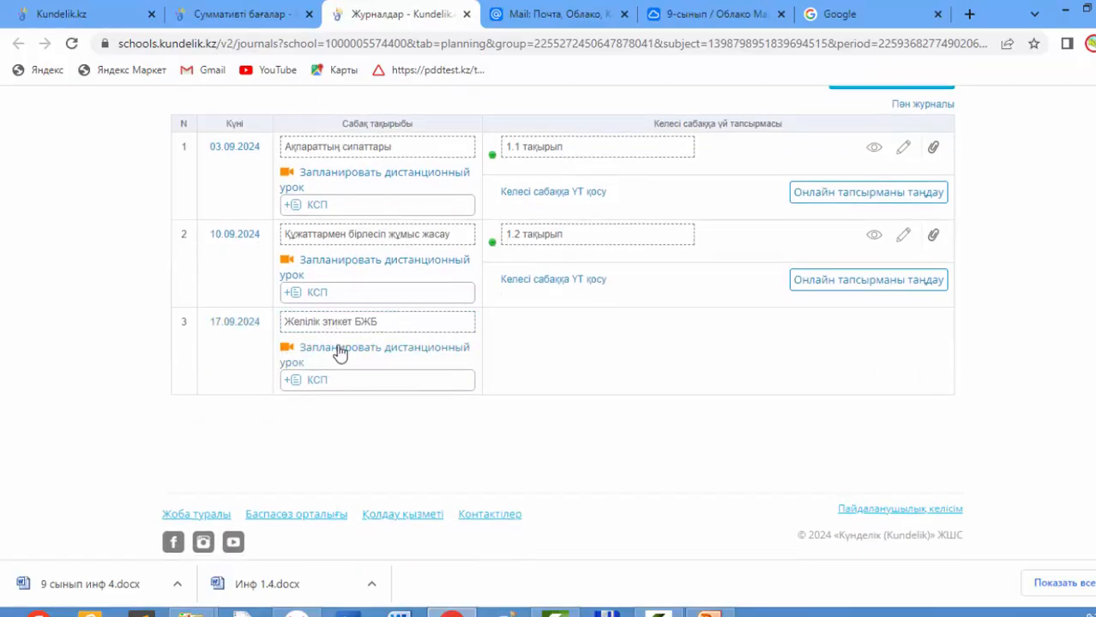
{"action": "left_click", "coordinate": [336, 384]}
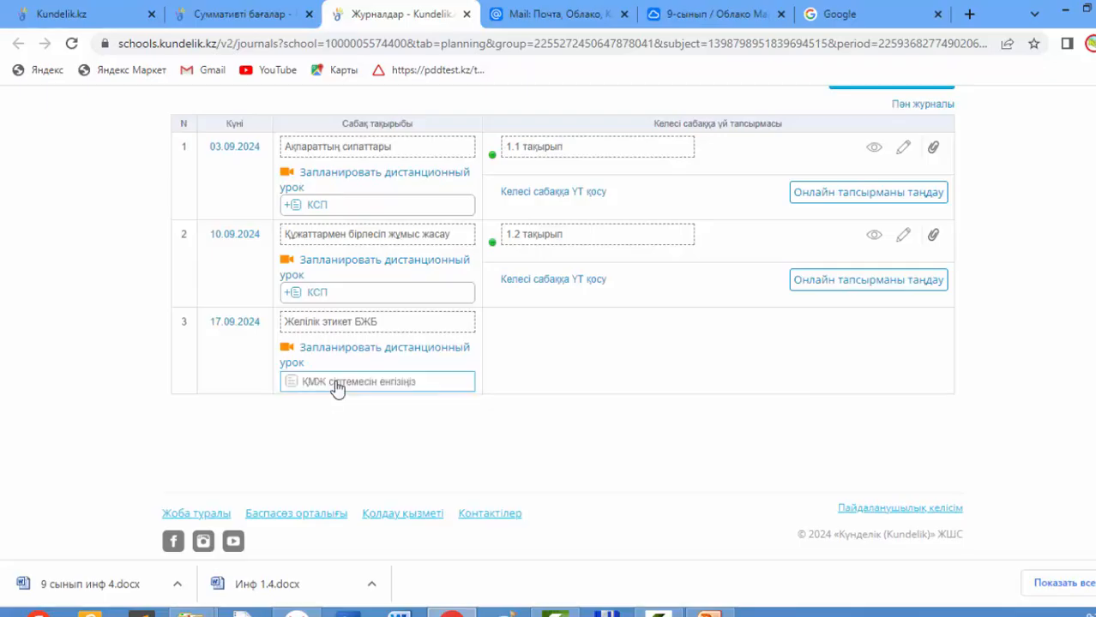
{"action": "right_click", "coordinate": [336, 388]}
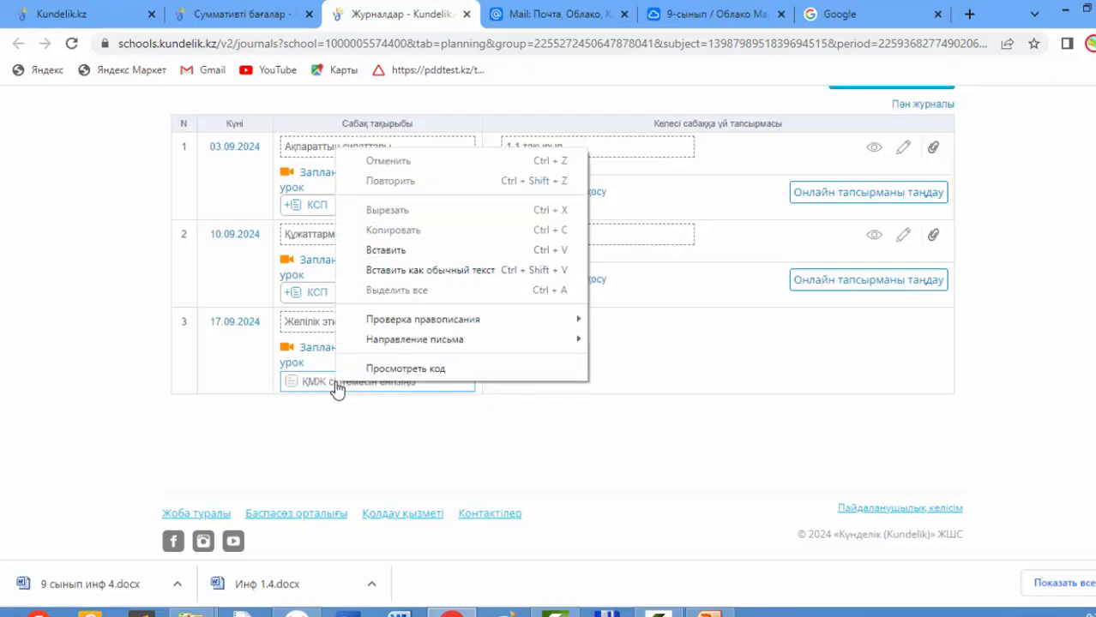
{"action": "left_click", "coordinate": [386, 250]}
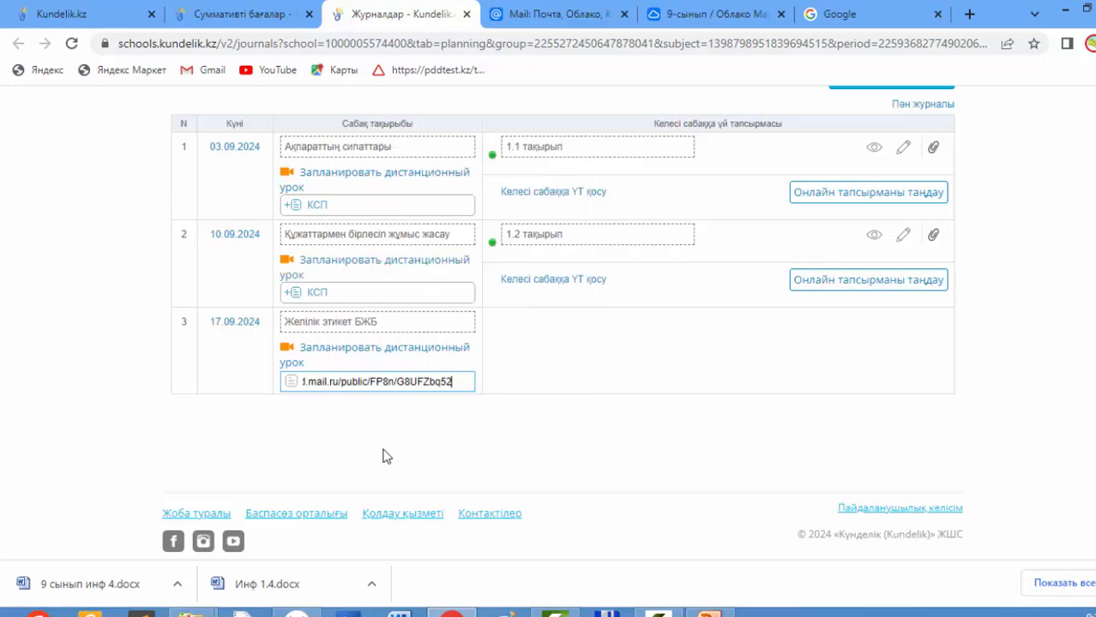
{"action": "left_click", "coordinate": [399, 444]}
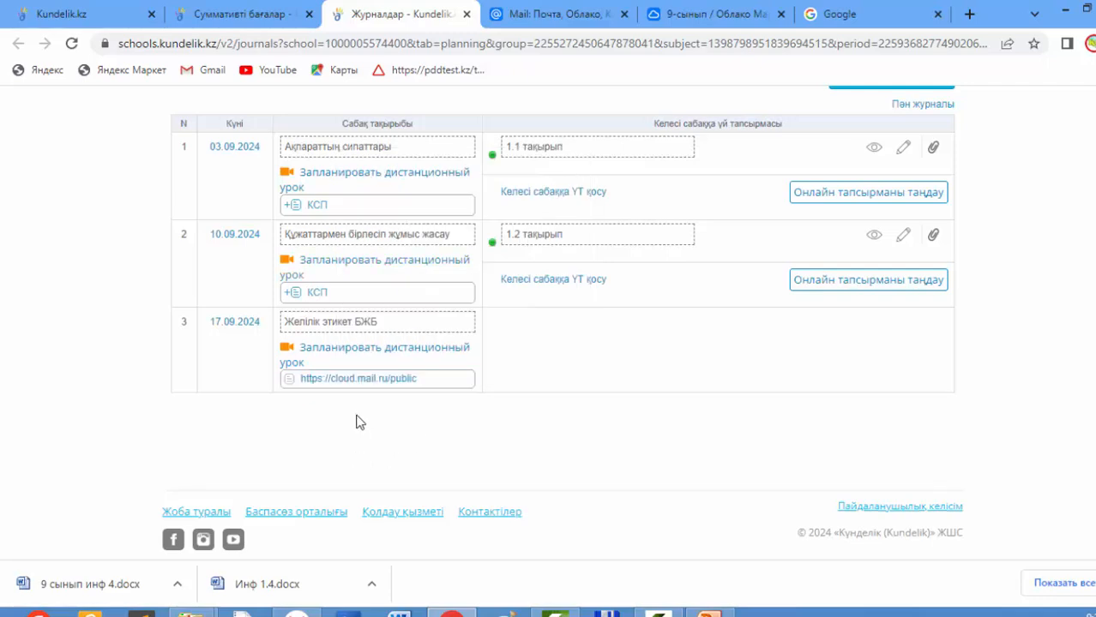
Open the lesson plan link of the 17.09.2024 lesson to check the document, and close it again
{"action": "mouse_move", "coordinate": [346, 385]}
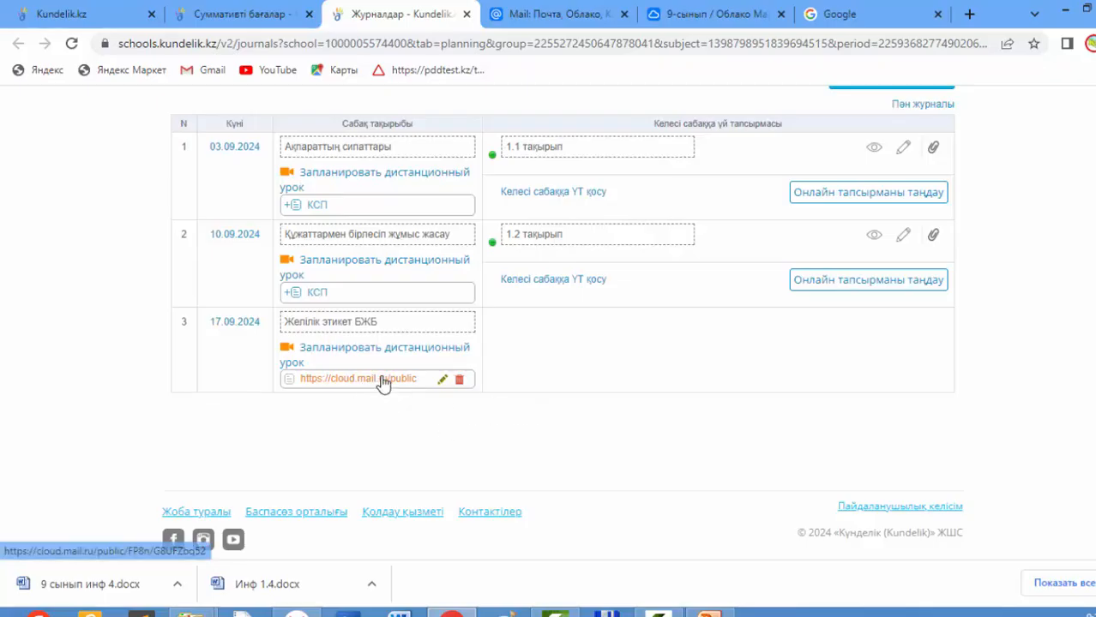
{"action": "left_click", "coordinate": [382, 380]}
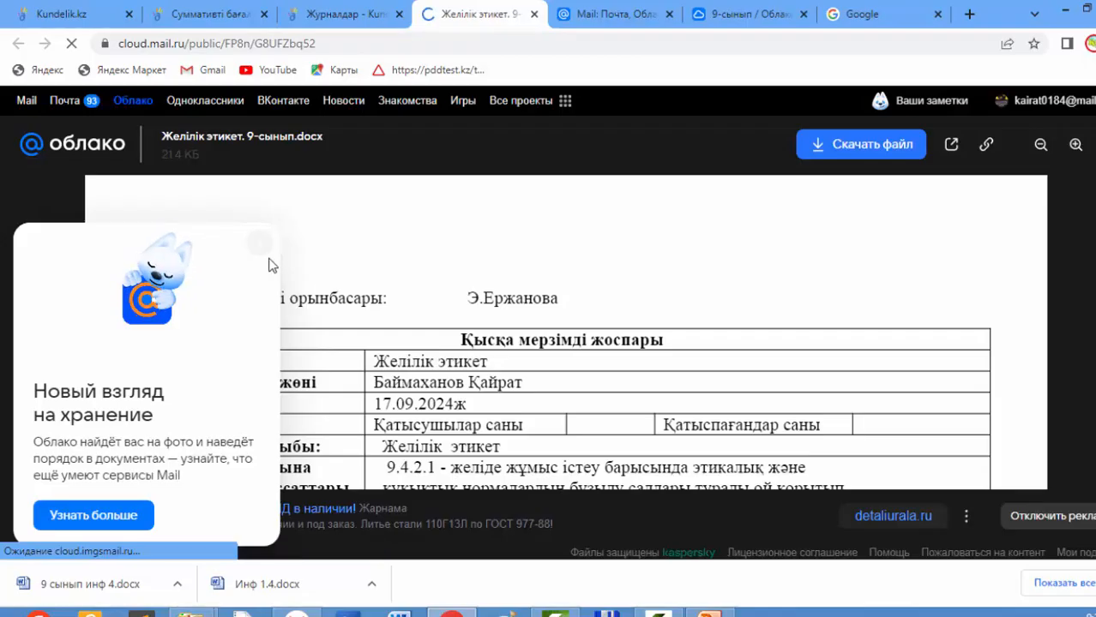
{"action": "key", "text": "ctrl+w"}
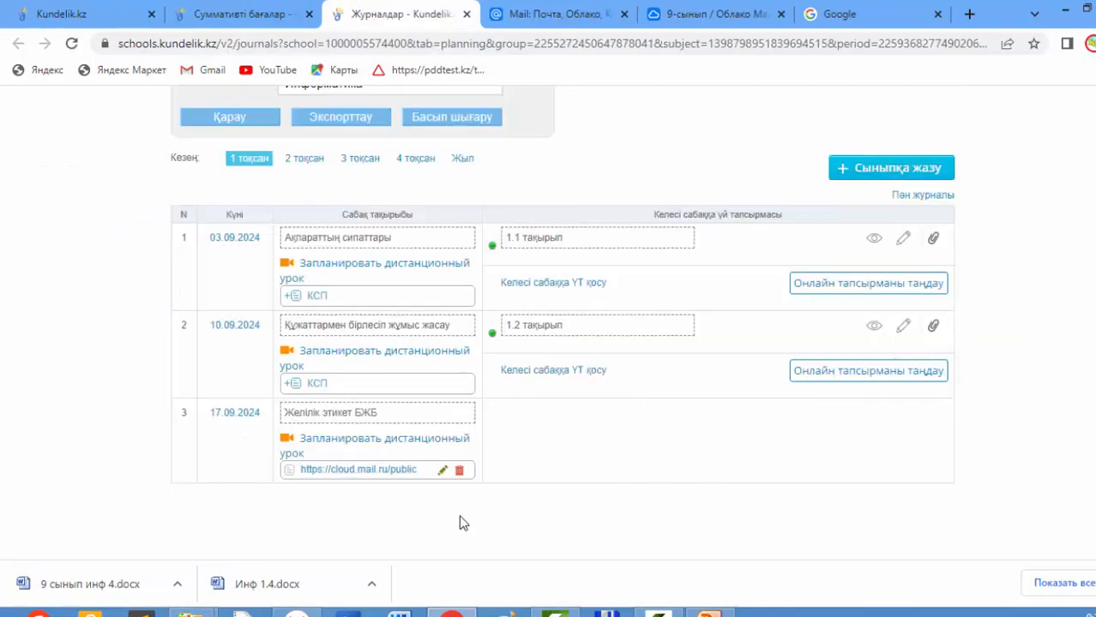
Open the 17 September lesson page from the 9 А journal, check its ҚМЖ link, and close the page
{"action": "left_click", "coordinate": [240, 21]}
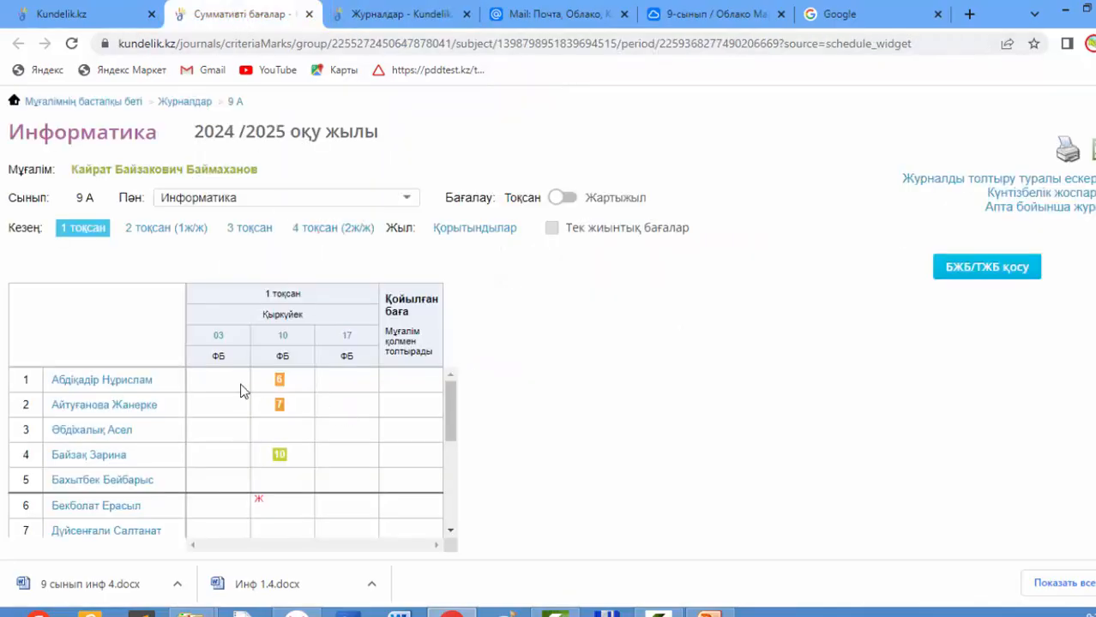
{"action": "left_click", "coordinate": [348, 341]}
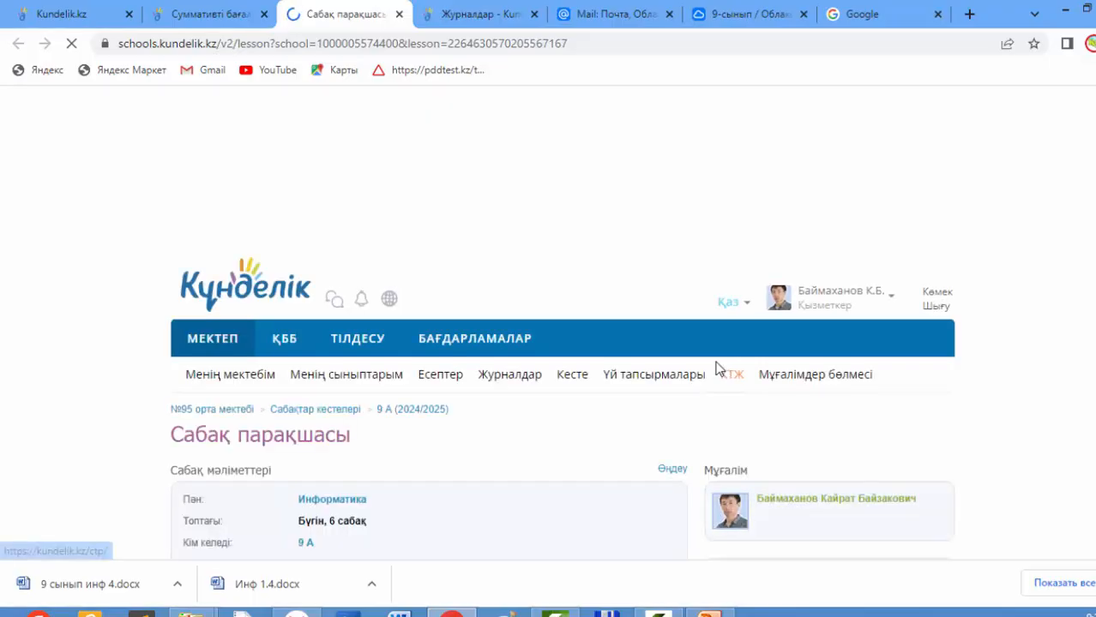
{"action": "scroll", "coordinate": [512, 212], "scroll_direction": "down", "scroll_amount": 5}
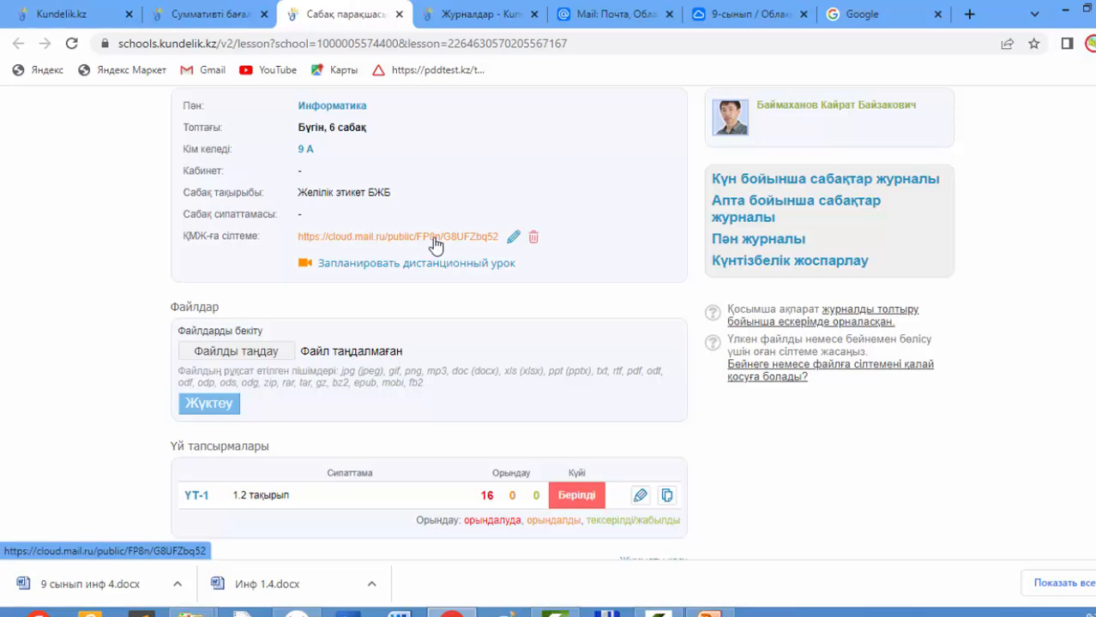
{"action": "key", "text": "ctrl+w"}
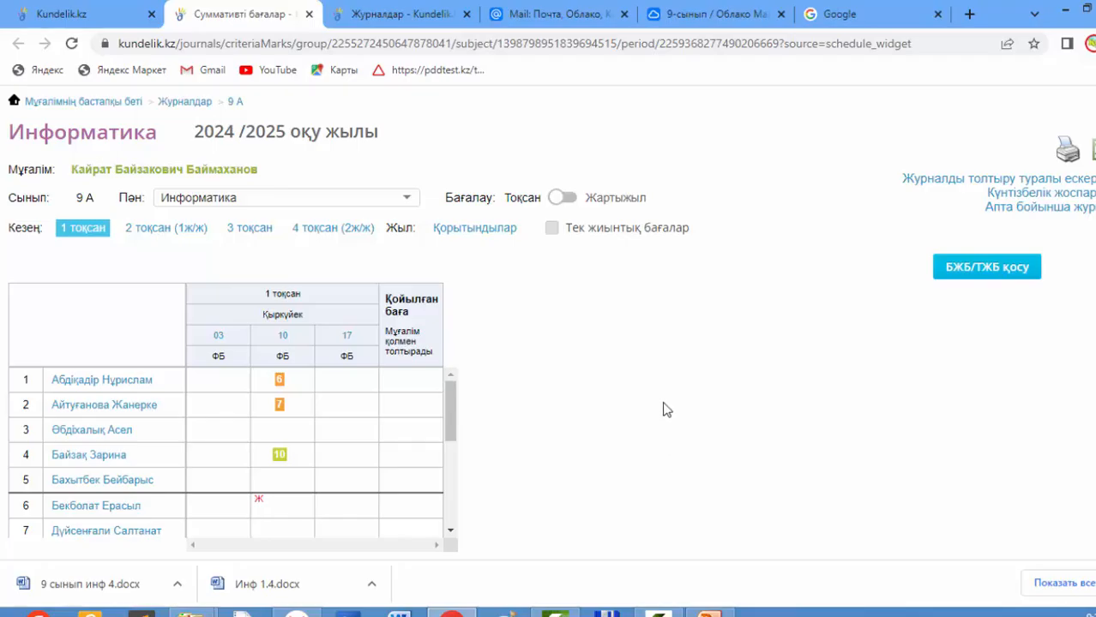
Close the calendar plan, Mail.ru and Облако pages in the browser
{"action": "left_click", "coordinate": [468, 16]}
{"action": "left_click", "coordinate": [468, 15]}
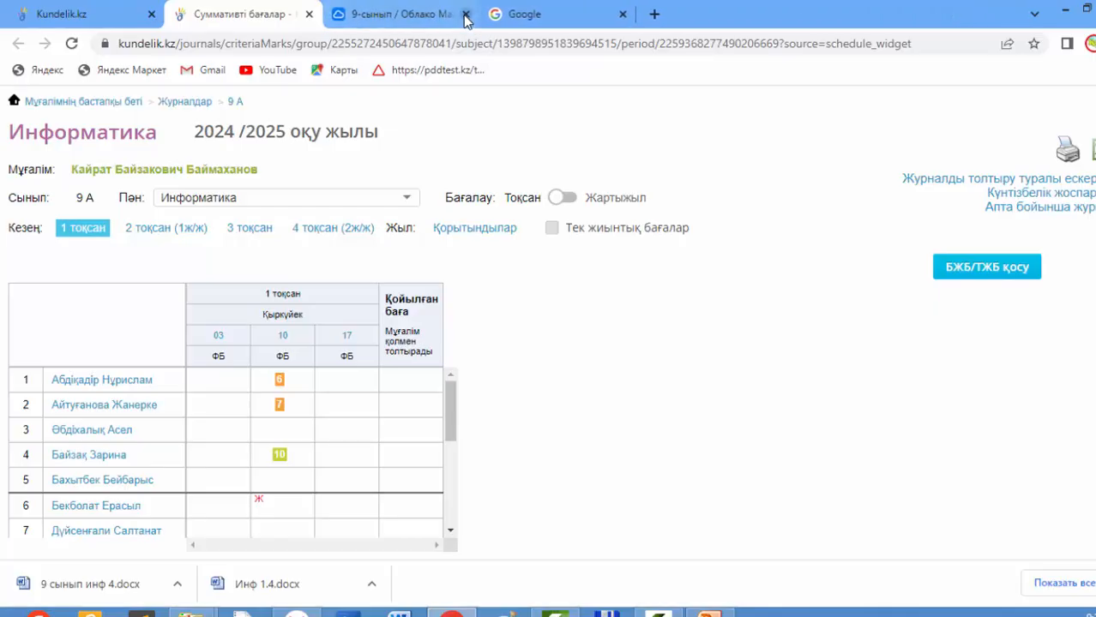
{"action": "left_click", "coordinate": [466, 14]}
Switch to the Google page, open Google Drive (Диск) and dismiss the offer to enable desktop notifications
{"action": "left_click", "coordinate": [431, 17]}
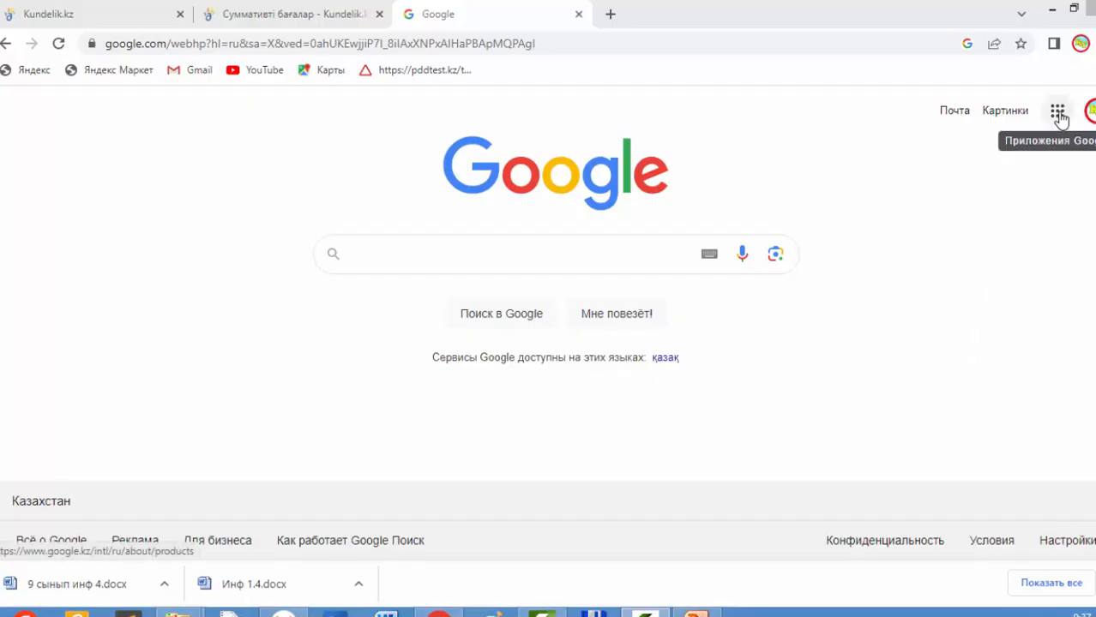
{"action": "left_click", "coordinate": [1058, 114]}
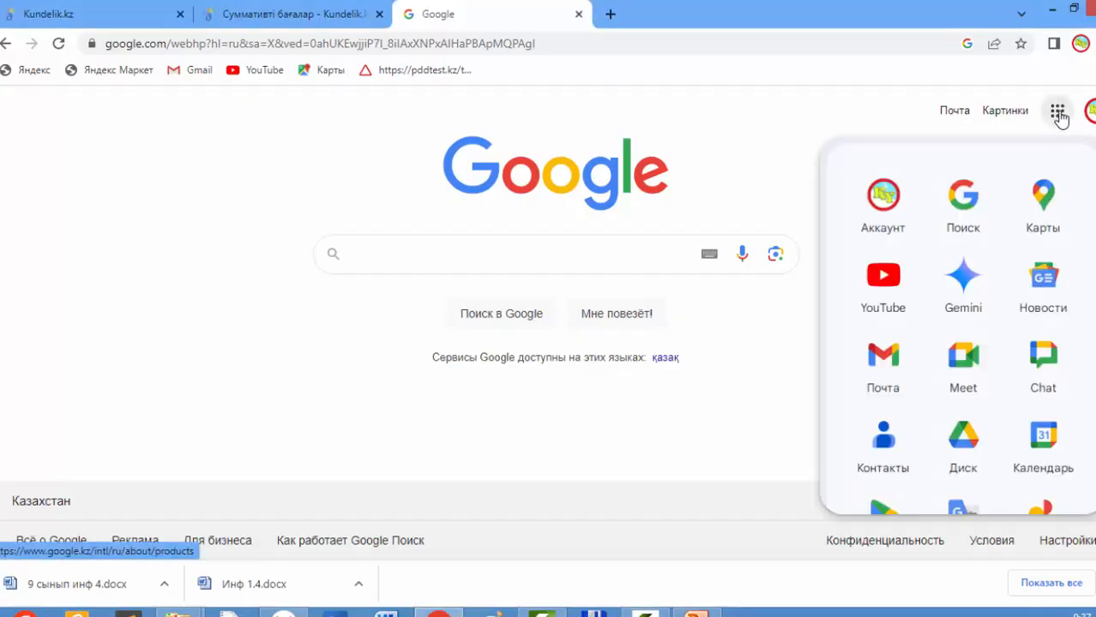
{"action": "left_click", "coordinate": [962, 441]}
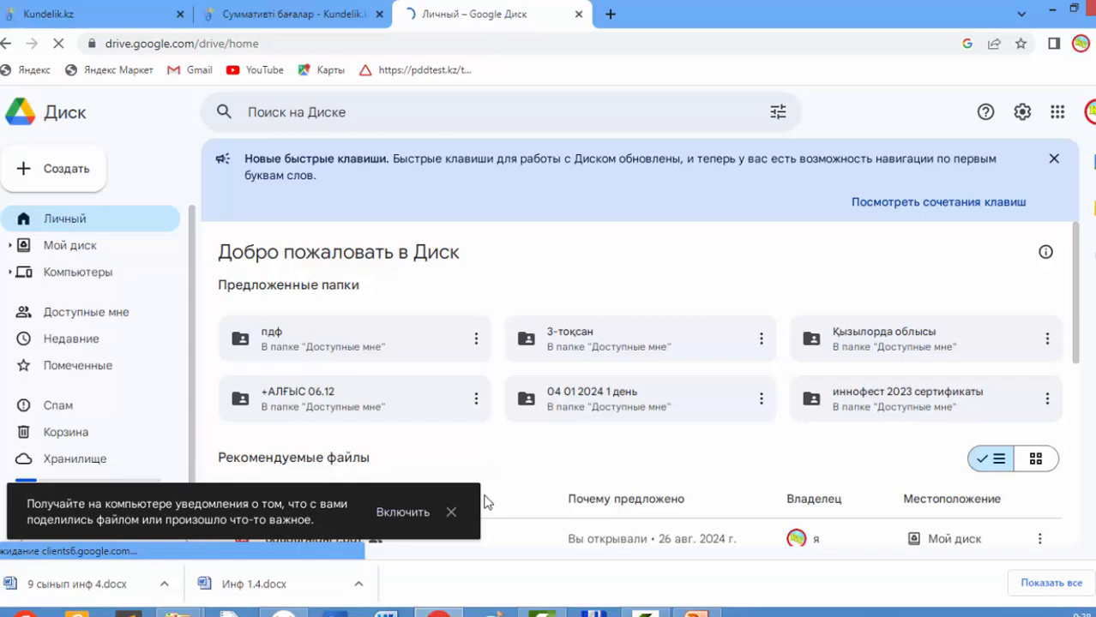
{"action": "left_click", "coordinate": [451, 514]}
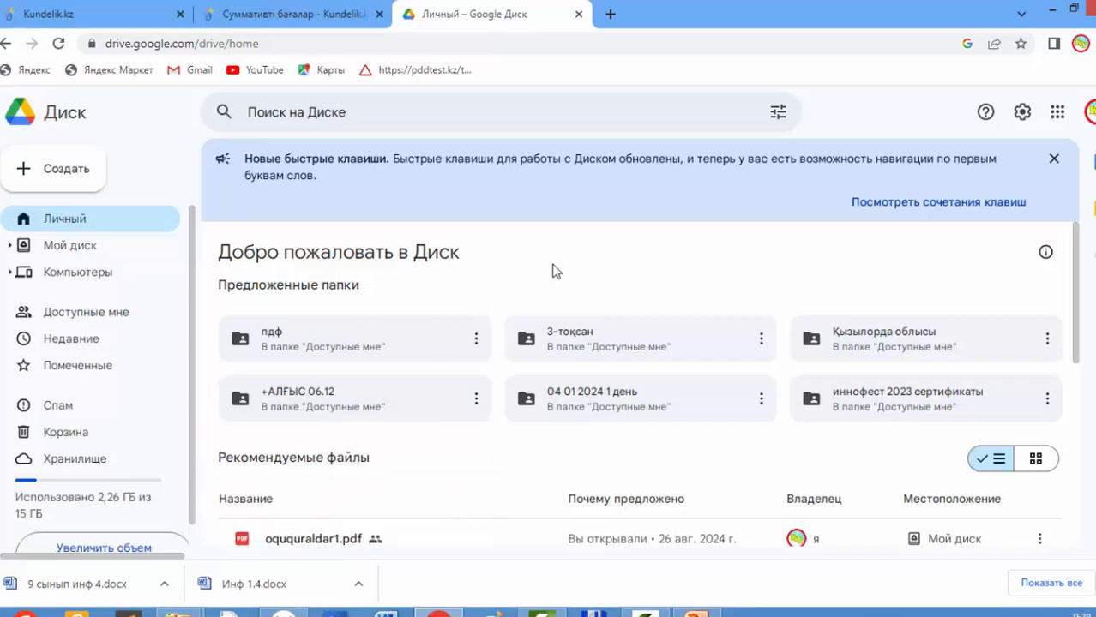
Create a new folder named "10-сынып" in Google Drive
{"action": "left_click", "coordinate": [74, 180]}
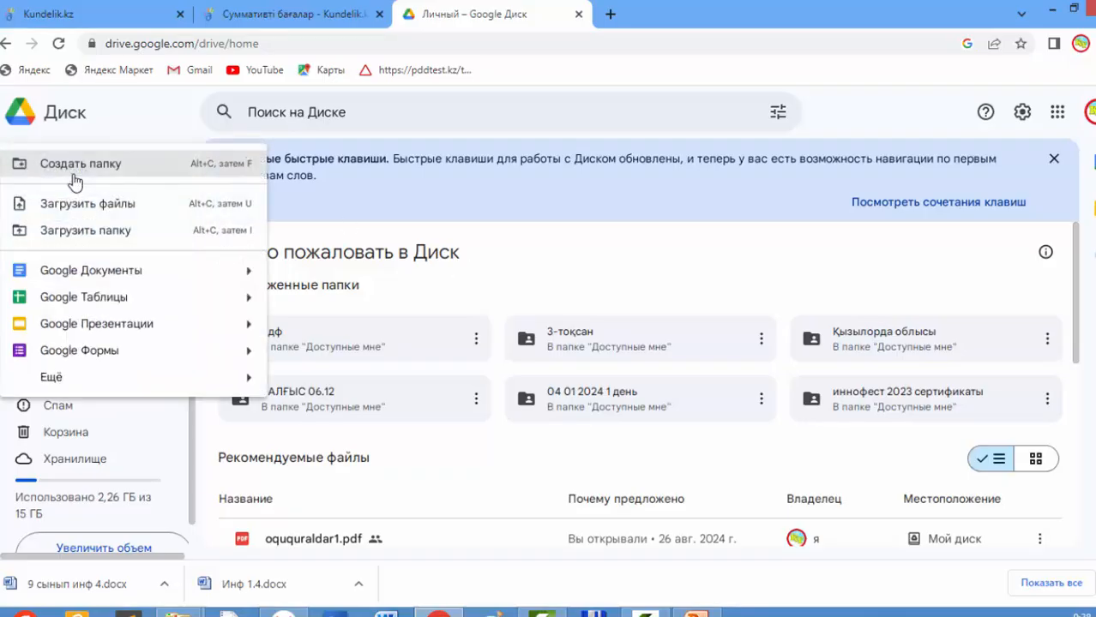
{"action": "left_click", "coordinate": [81, 171]}
{"action": "type", "text": "10-сынып"}
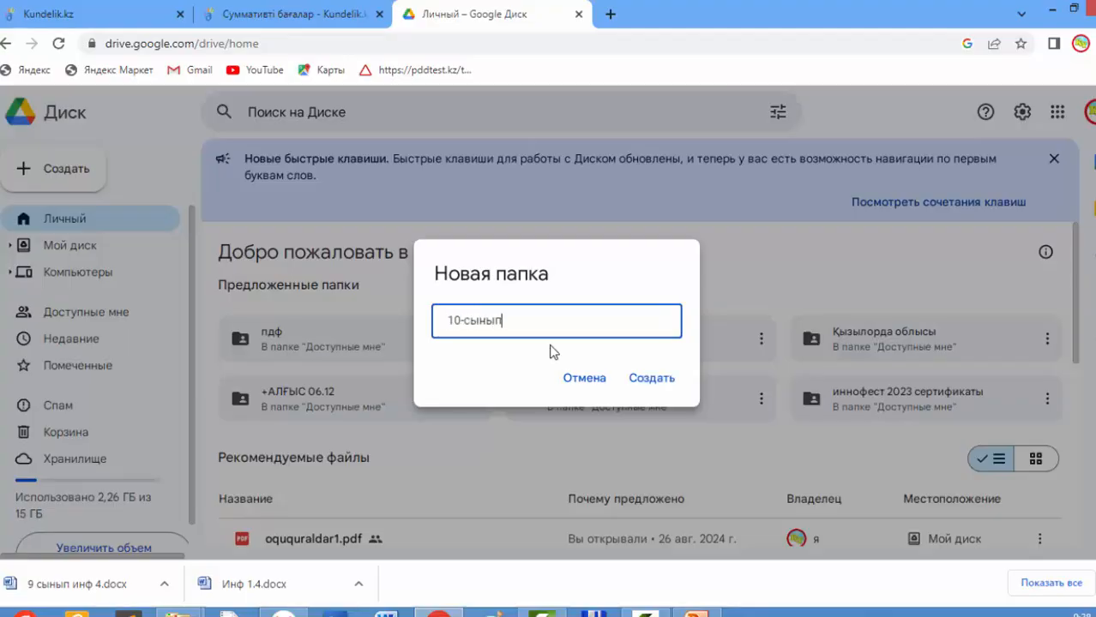
{"action": "left_click", "coordinate": [651, 378]}
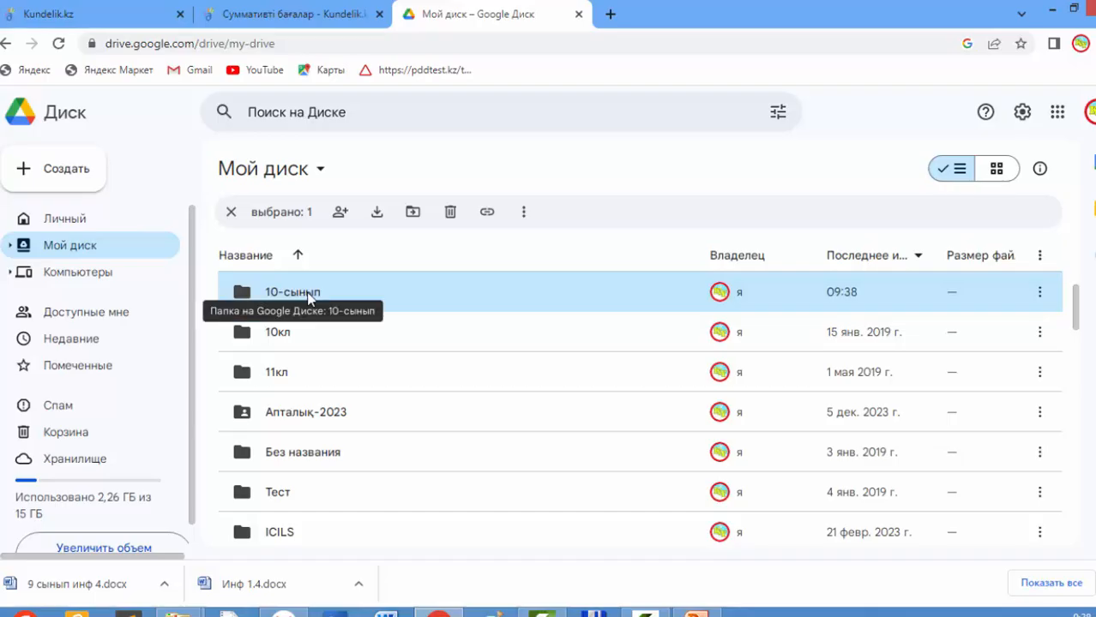
Open the "10-сынып" folder and upload the file "§ 1.4 ДОМЕН ЖҮЙЕСІ. 10 сынып" from the ҚМЖ folder into it
{"action": "double_click", "coordinate": [308, 295]}
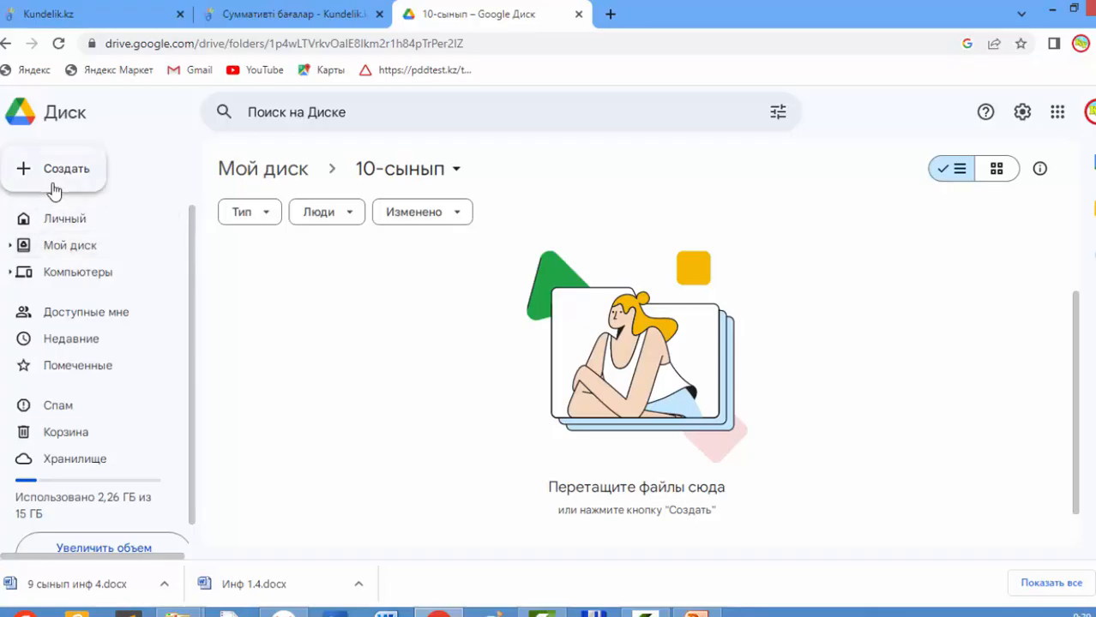
{"action": "left_click", "coordinate": [55, 184]}
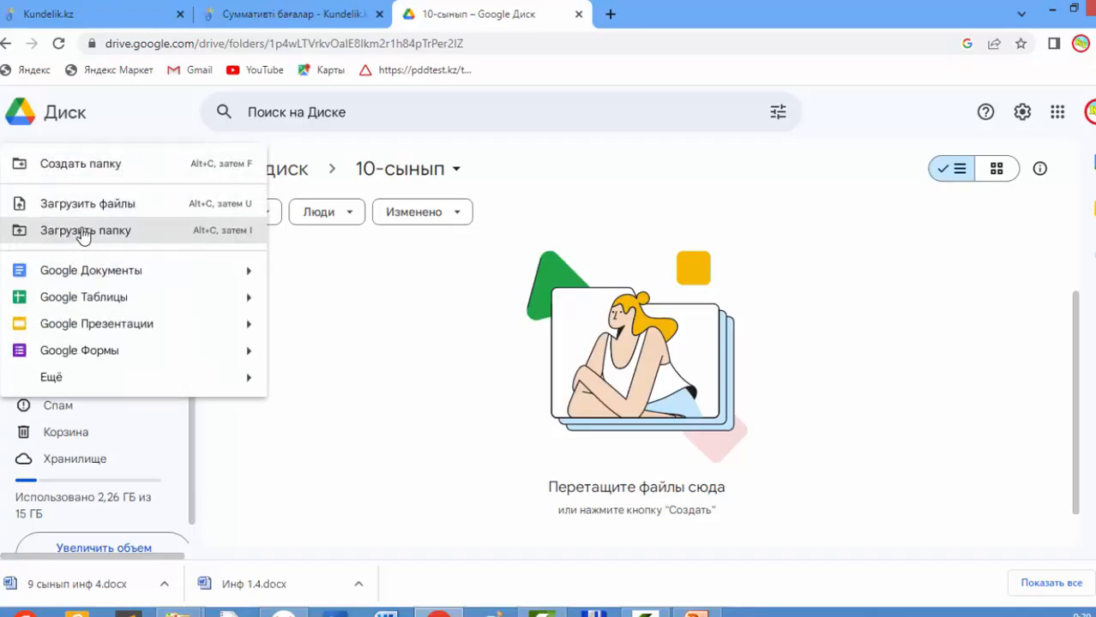
{"action": "left_click", "coordinate": [86, 206]}
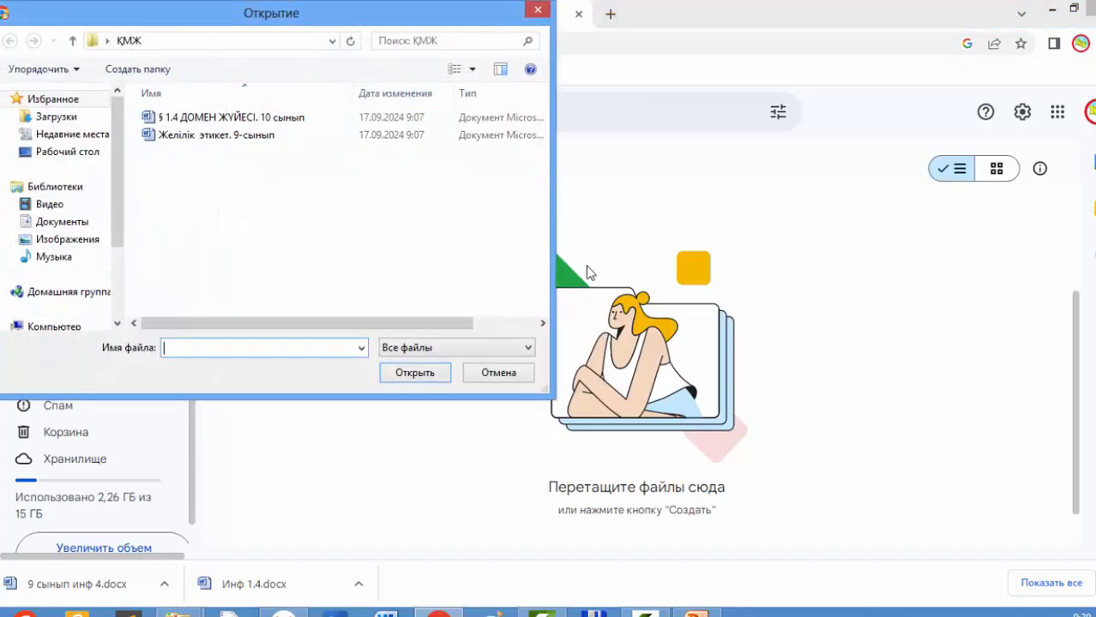
{"action": "left_click", "coordinate": [240, 119]}
{"action": "left_click", "coordinate": [405, 373]}
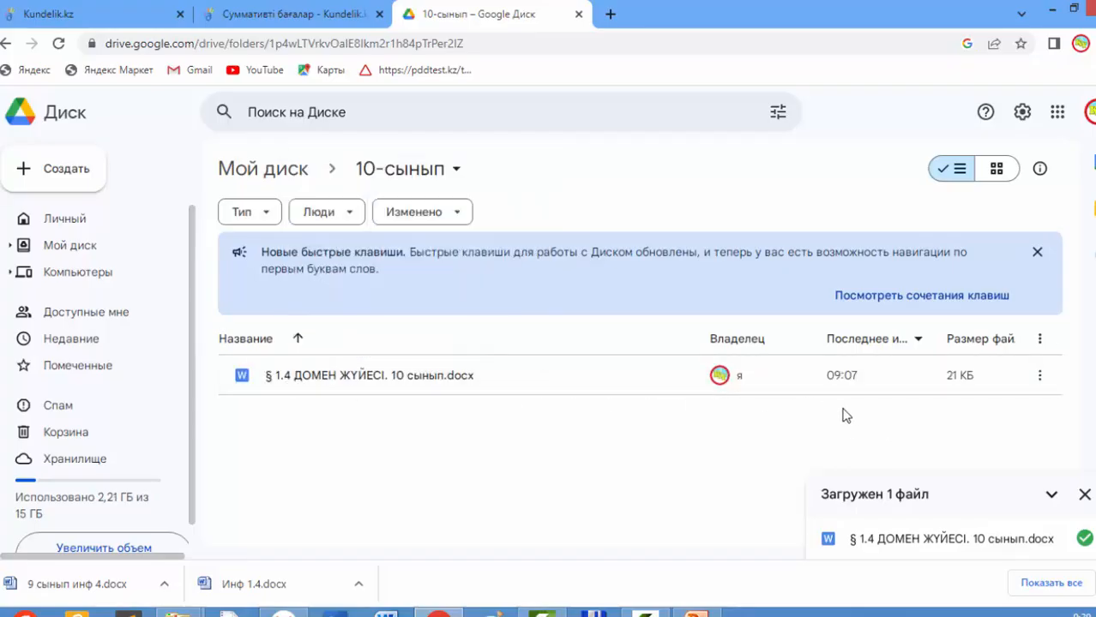
Copy the sharing link of the uploaded "§ 1.4 ДОМЕН ЖҮЙЕСІ. 10 сынып.docx" file
{"action": "left_click", "coordinate": [1040, 374]}
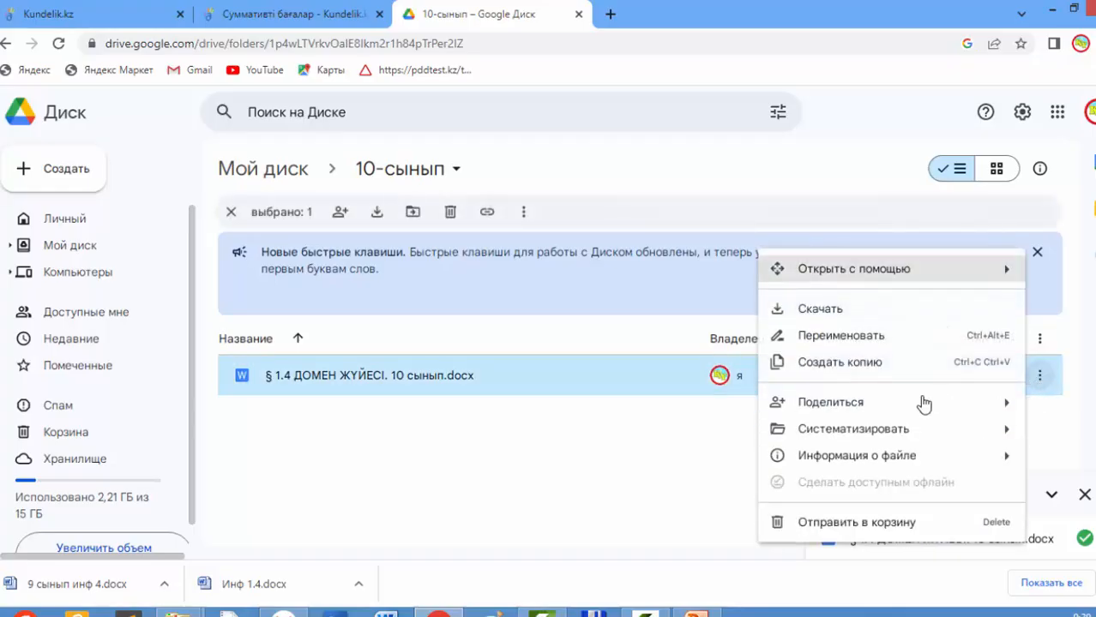
{"action": "mouse_move", "coordinate": [776, 403]}
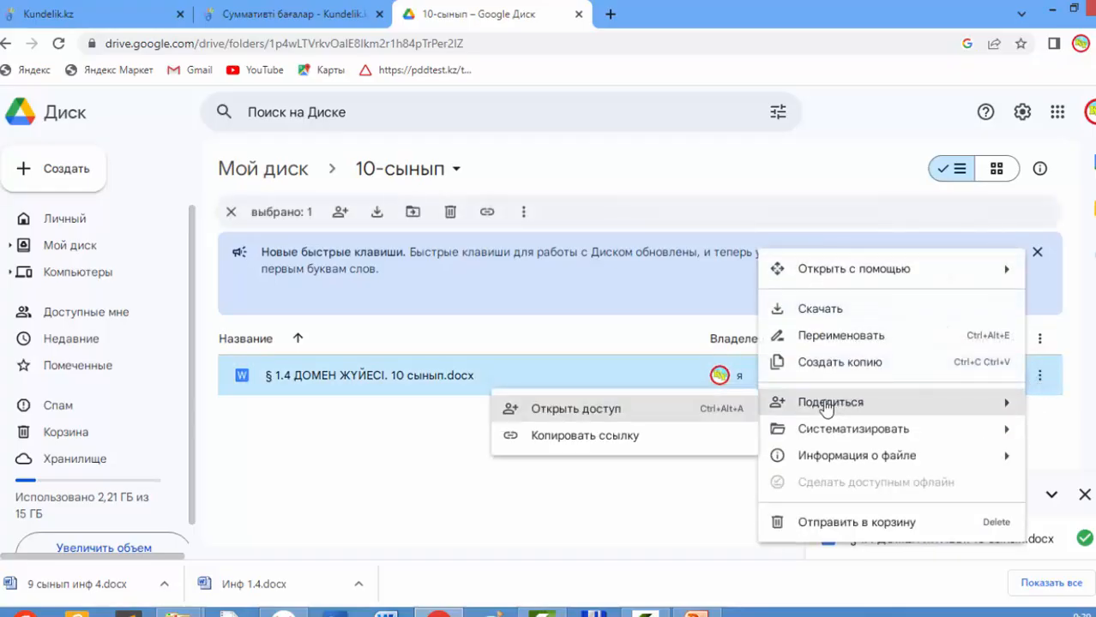
{"action": "left_click", "coordinate": [588, 437]}
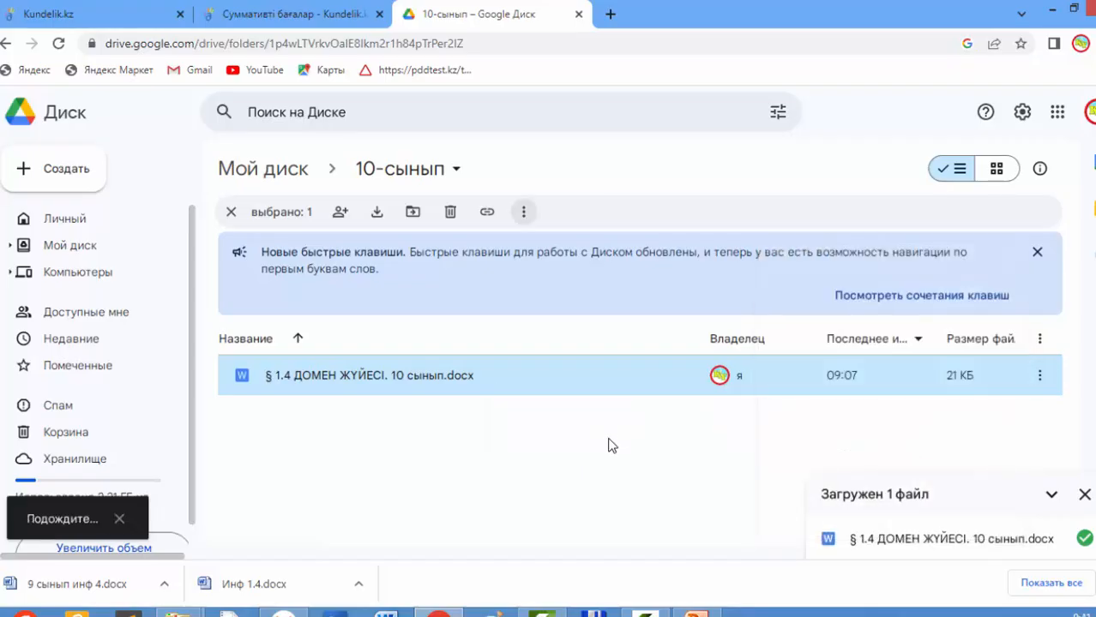
Return to the Kundelik.kz timetable, open the 10 А journal from 17 September, and open its calendar plan (Күнтізбелік жоспарлау)
{"action": "left_click", "coordinate": [258, 16]}
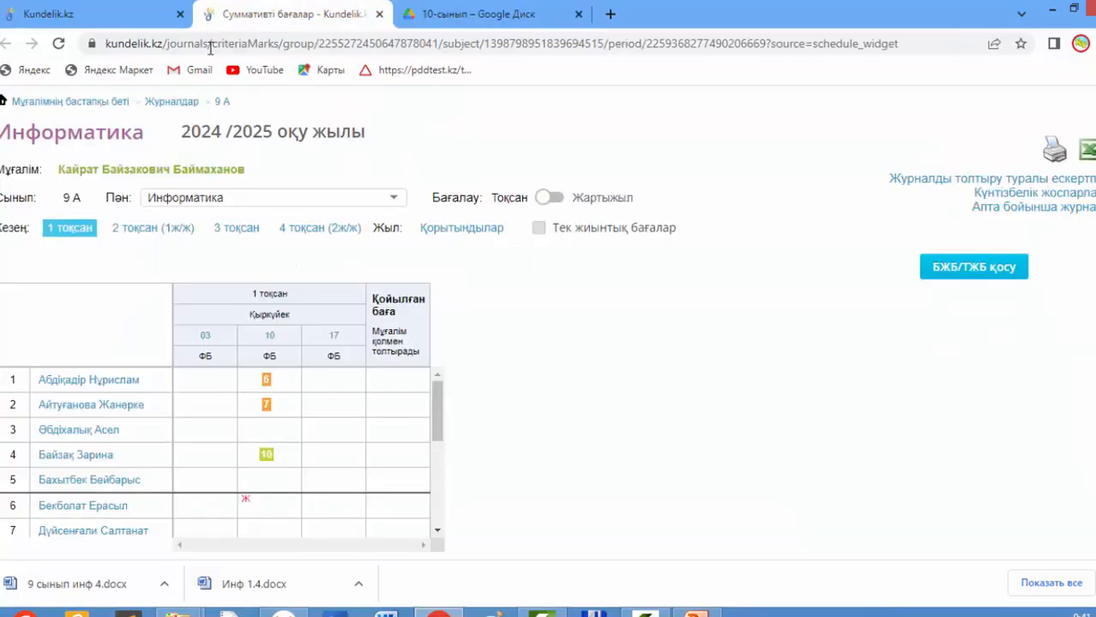
{"action": "left_click", "coordinate": [88, 17]}
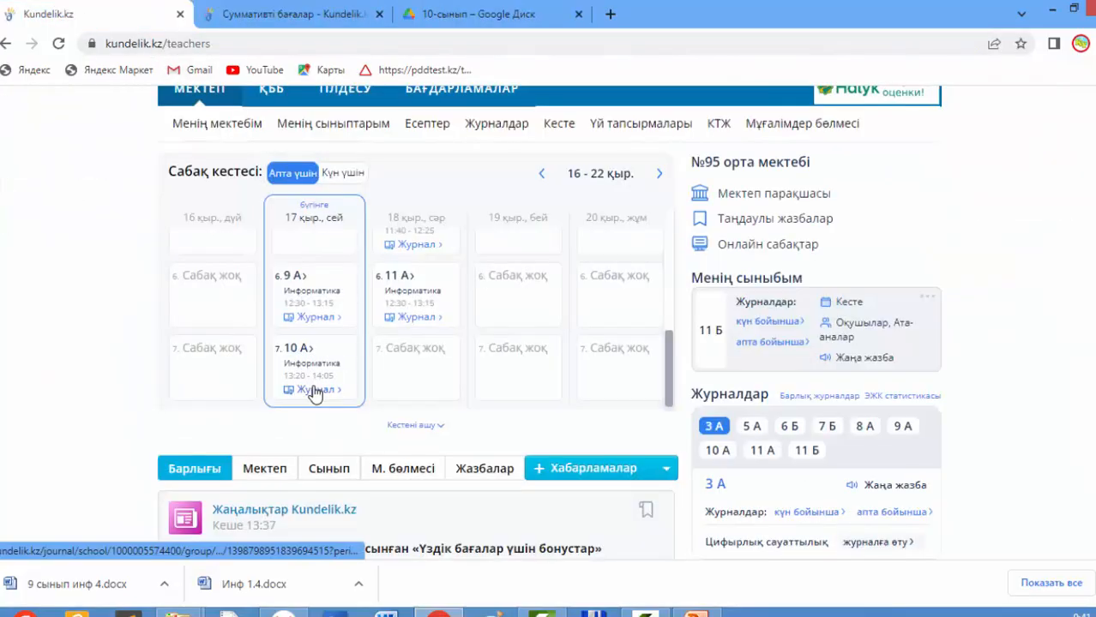
{"action": "left_click", "coordinate": [313, 389]}
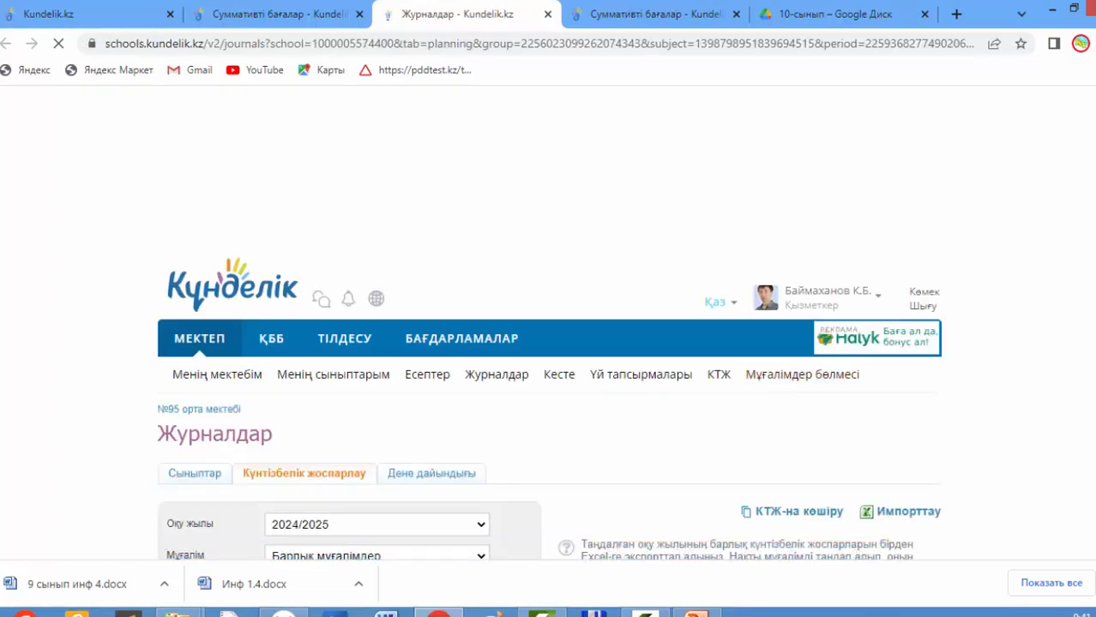
Paste the copied Google Drive link into the КСП field of the 17.09.2024 lesson and open the link to check it
{"action": "scroll", "coordinate": [1089, 402], "scroll_direction": "down", "scroll_amount": 7}
{"action": "scroll", "coordinate": [1089, 412], "scroll_direction": "down", "scroll_amount": 2}
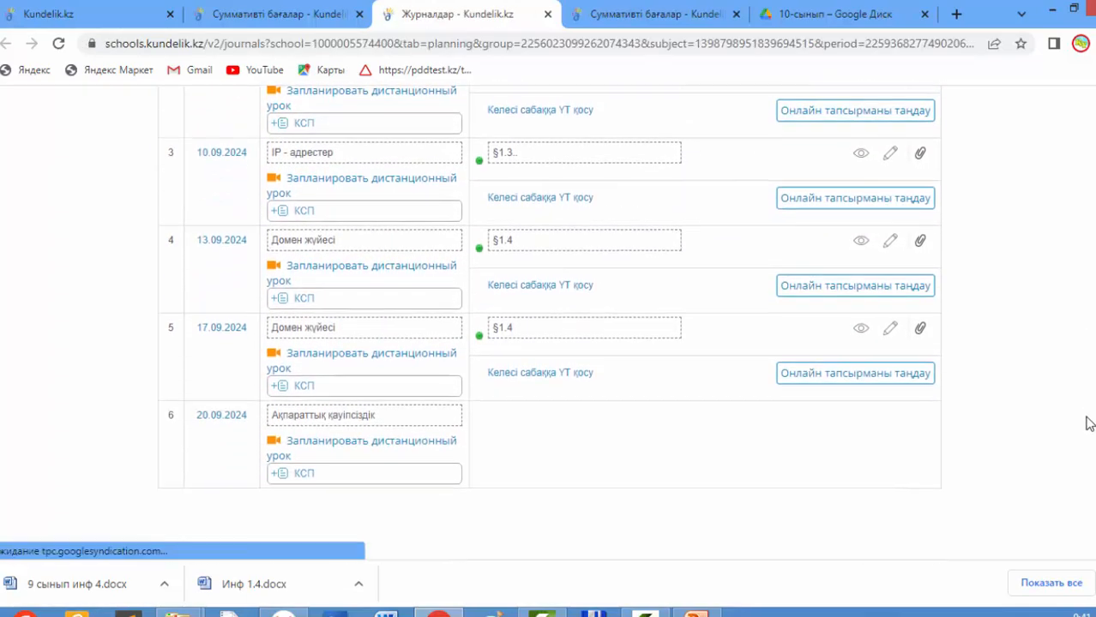
{"action": "left_click", "coordinate": [317, 383]}
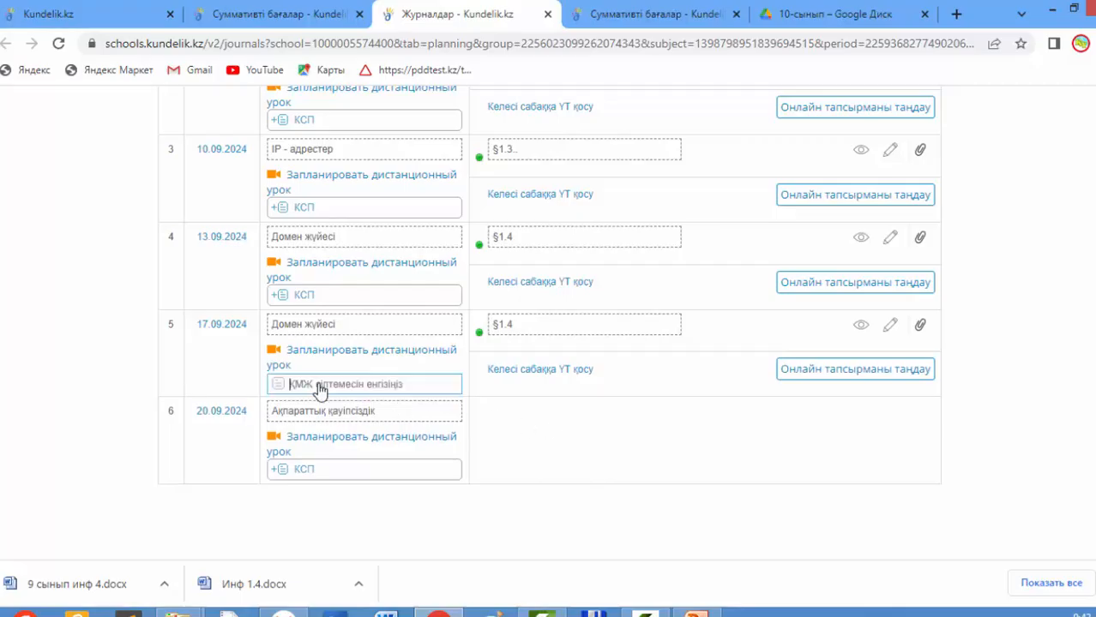
{"action": "right_click", "coordinate": [321, 385]}
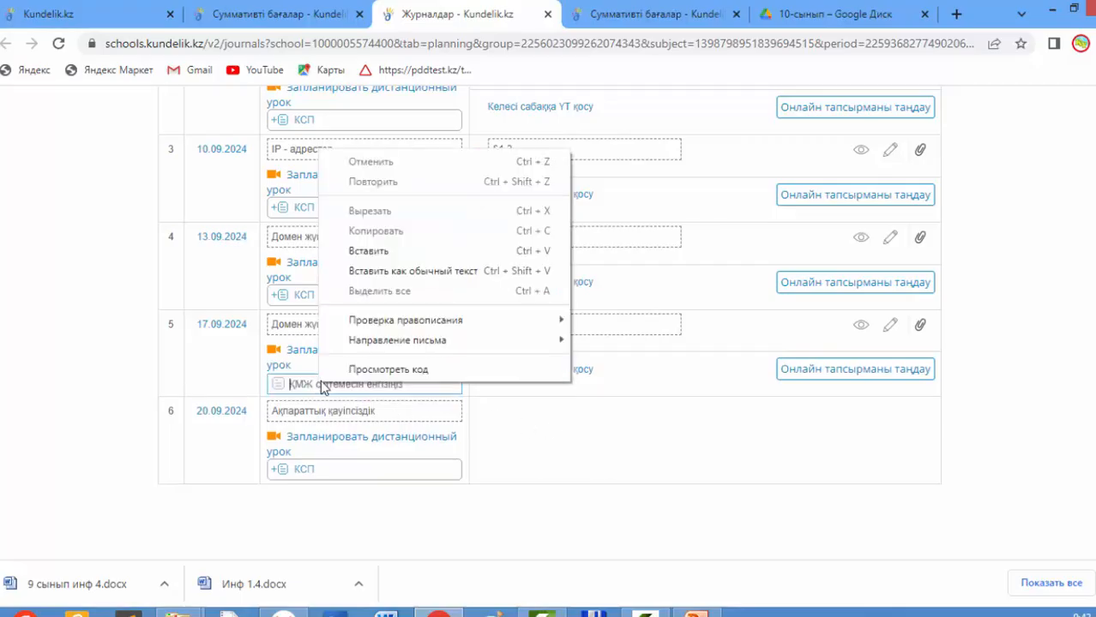
{"action": "left_click", "coordinate": [371, 251]}
{"action": "left_click", "coordinate": [116, 464]}
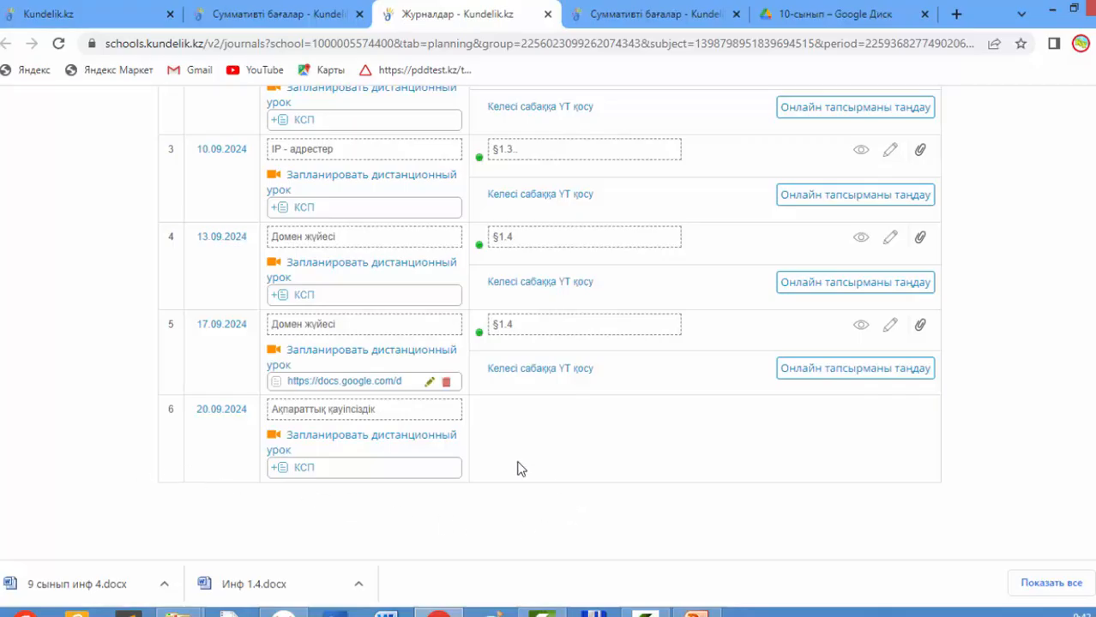
{"action": "left_click", "coordinate": [376, 382]}
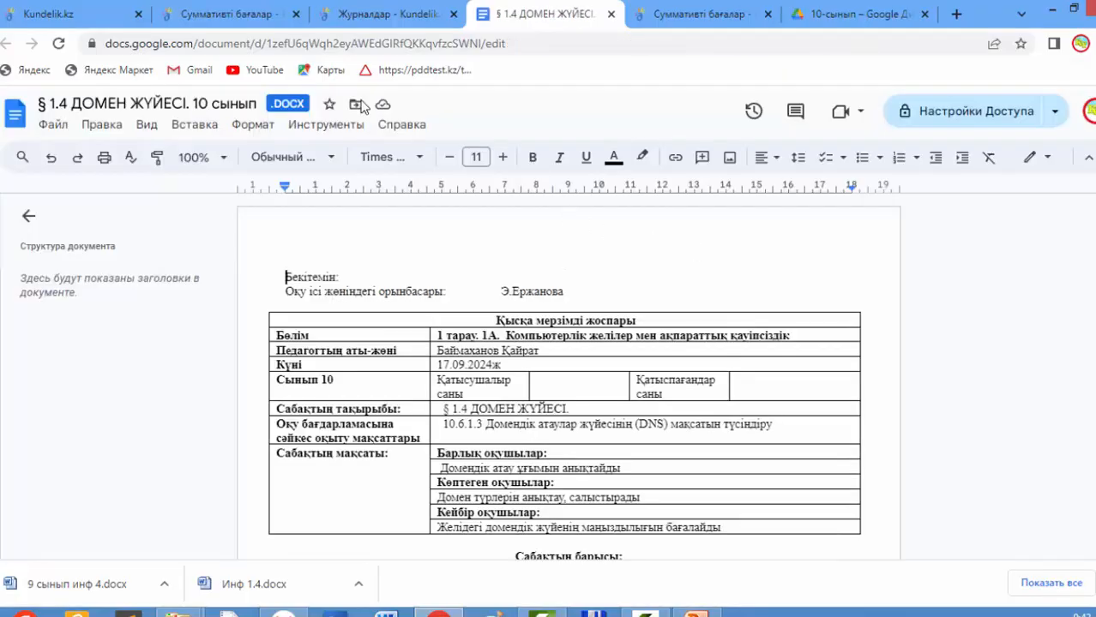
Open the 13 September lesson page from the 10 А journal and attach the copied document link as its ҚМЖ link
{"action": "left_click", "coordinate": [238, 15]}
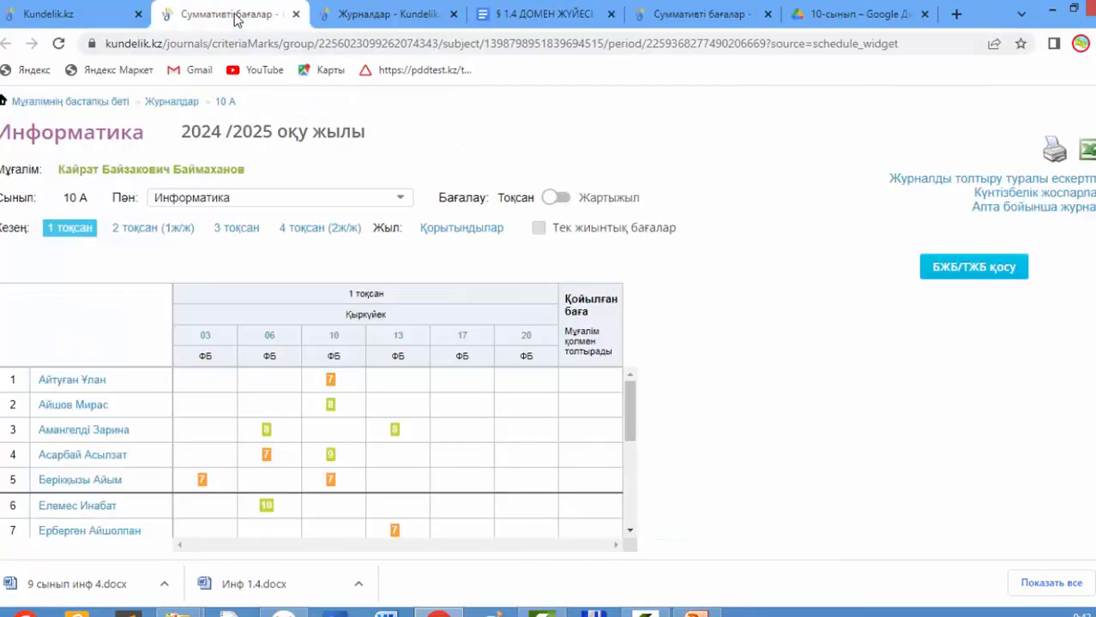
{"action": "left_click", "coordinate": [399, 341]}
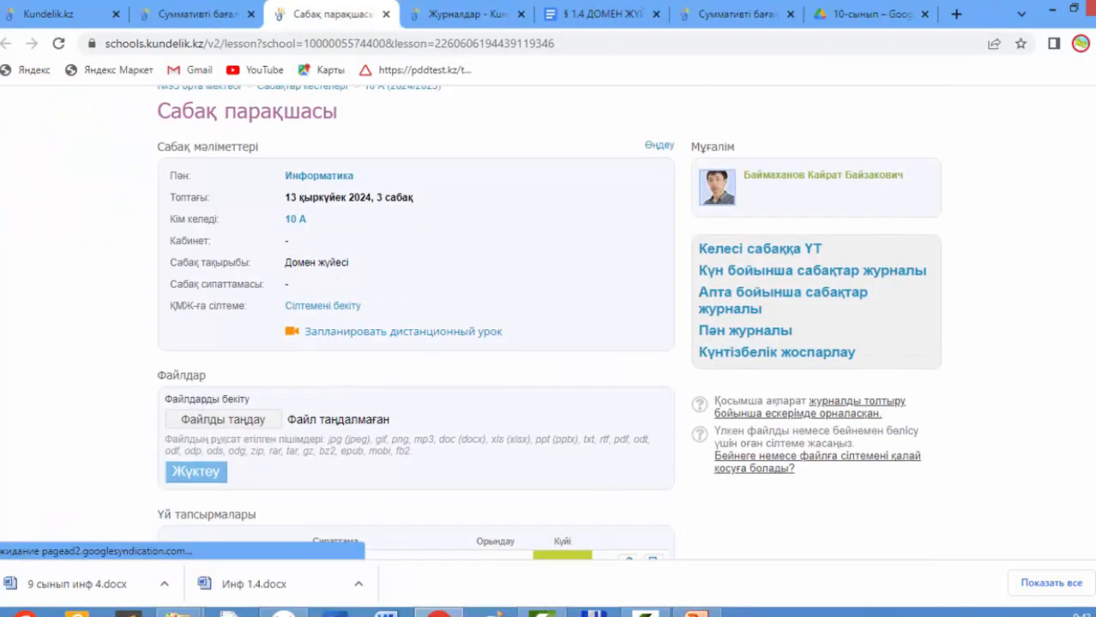
{"action": "left_click", "coordinate": [327, 298]}
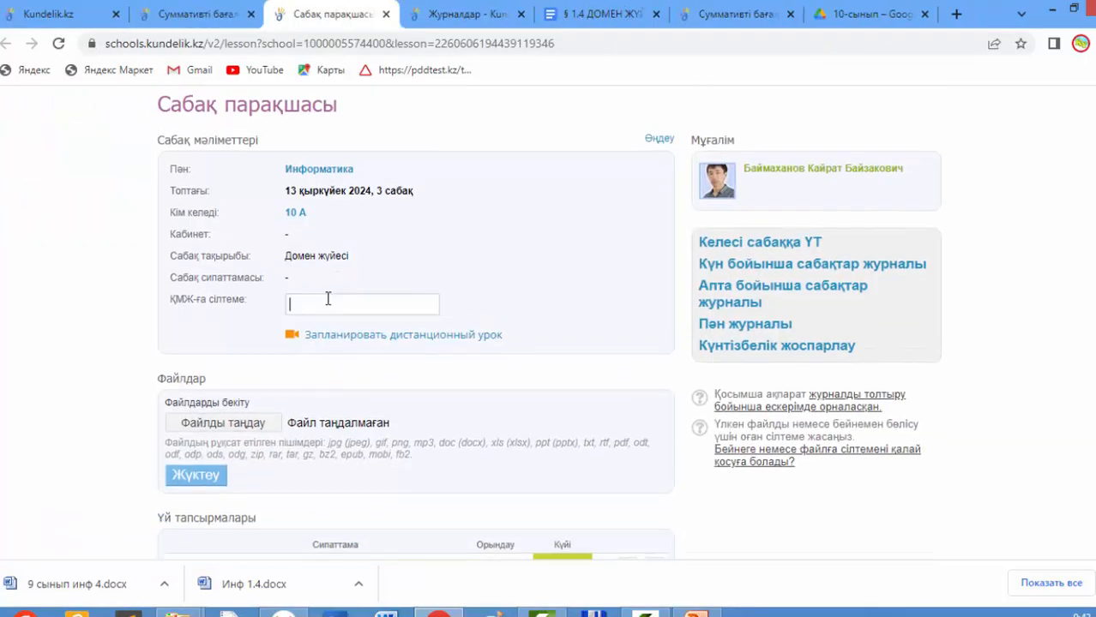
{"action": "right_click", "coordinate": [328, 298]}
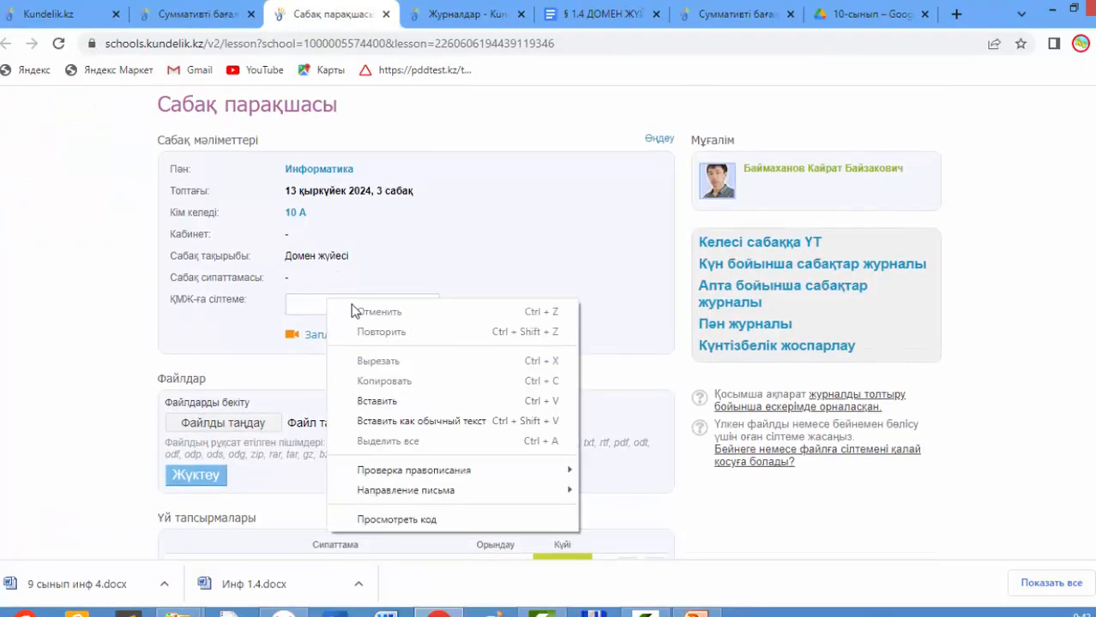
{"action": "left_click", "coordinate": [389, 401]}
{"action": "left_click", "coordinate": [84, 312]}
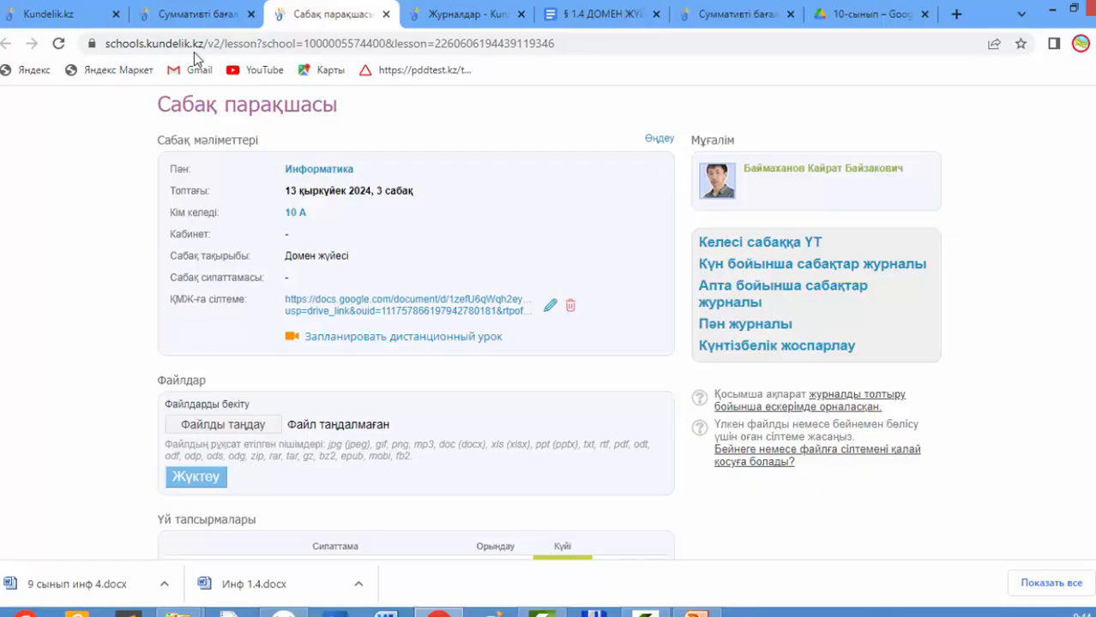
Return to the Kundelik.kz main page and open the teachers' report (Мұғалімдер) on ҚМЖ availability in the school reports (Есептер)
{"action": "left_click", "coordinate": [60, 14]}
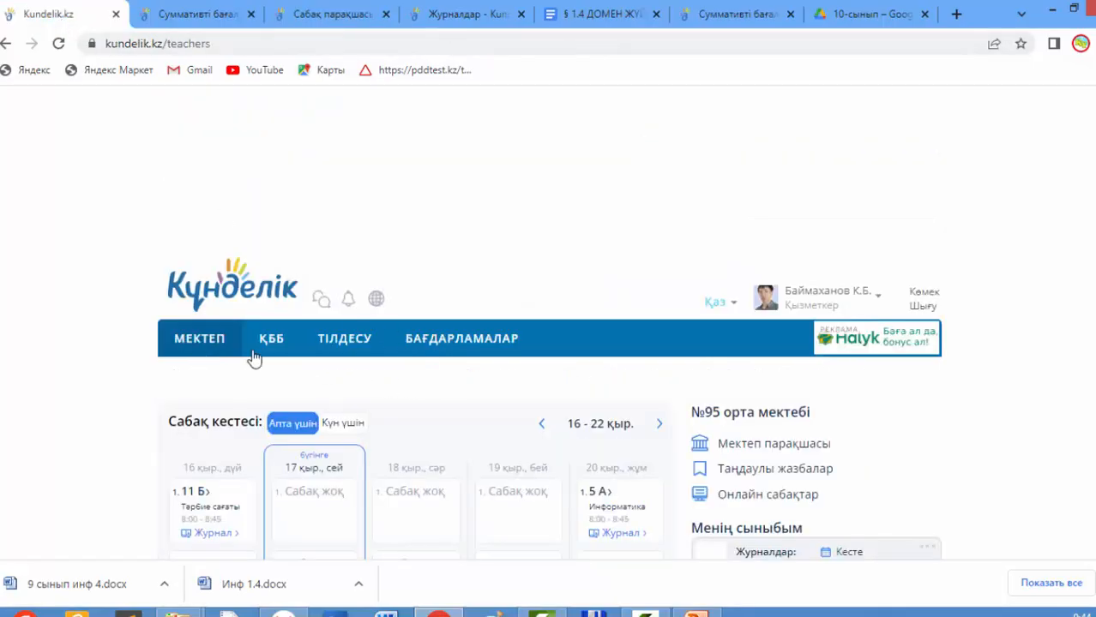
{"action": "mouse_move", "coordinate": [161, 350]}
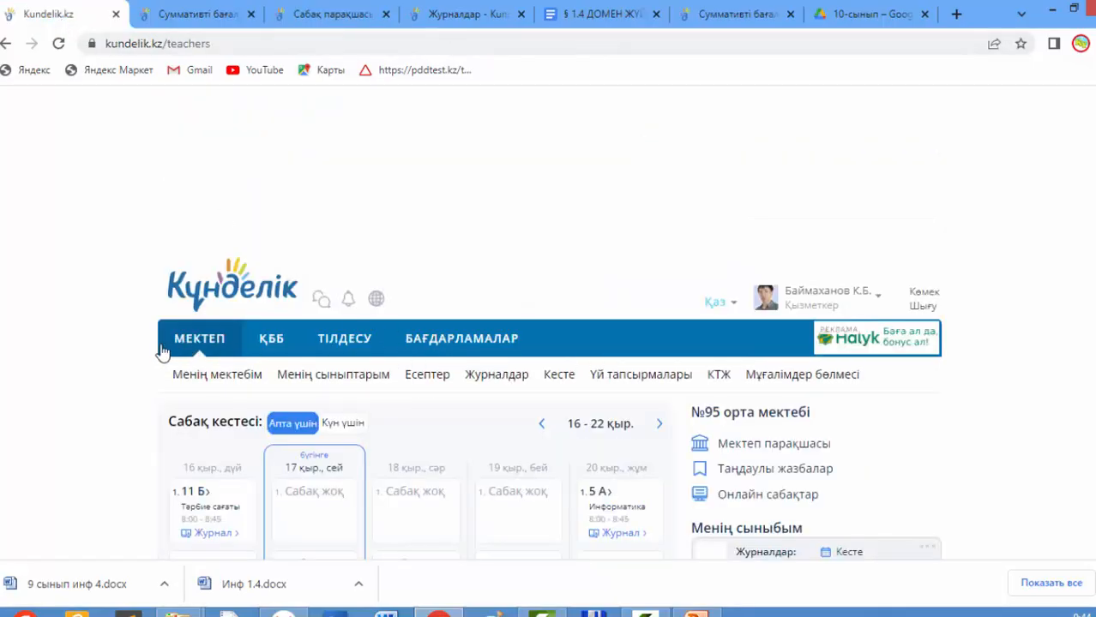
{"action": "left_click", "coordinate": [433, 380]}
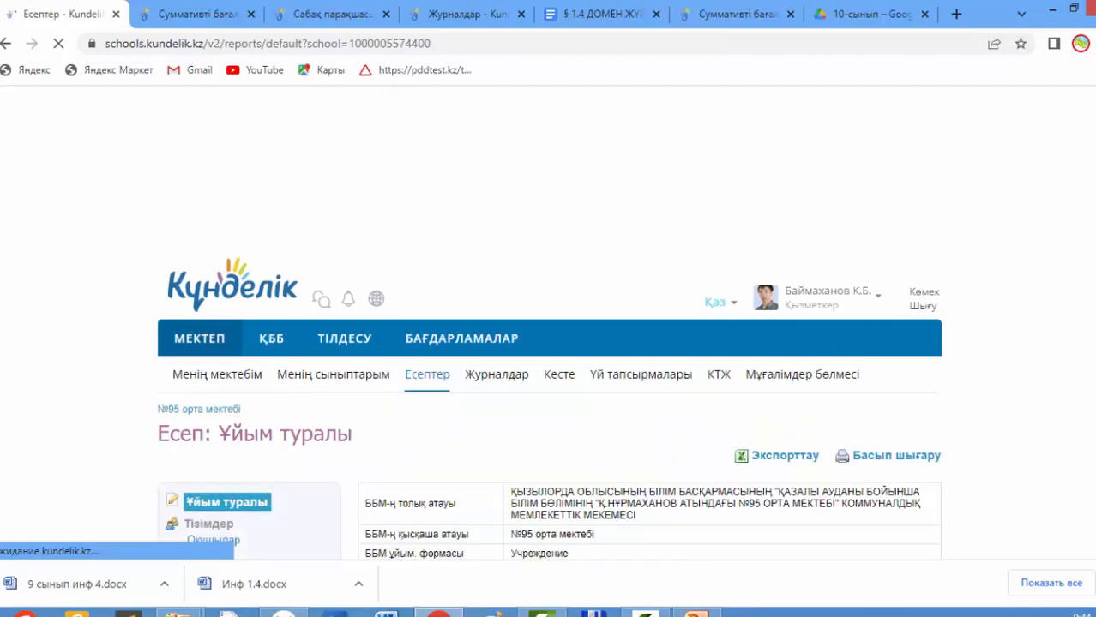
{"action": "scroll", "coordinate": [549, 326], "scroll_direction": "down", "scroll_amount": 5}
{"action": "scroll", "coordinate": [549, 326], "scroll_direction": "down", "scroll_amount": 2}
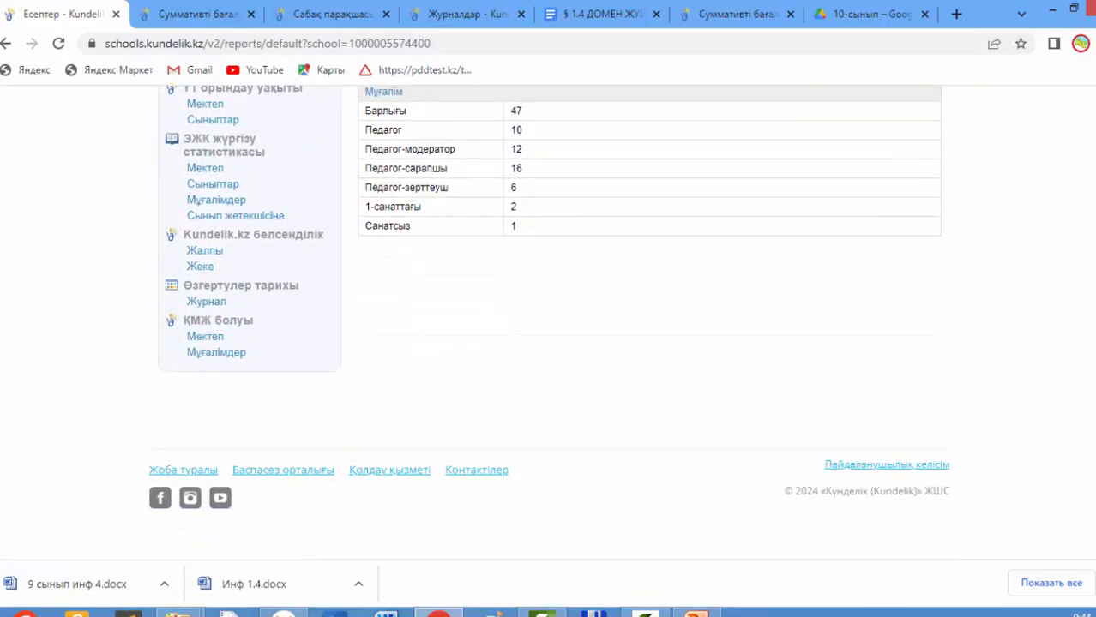
{"action": "left_click", "coordinate": [225, 359]}
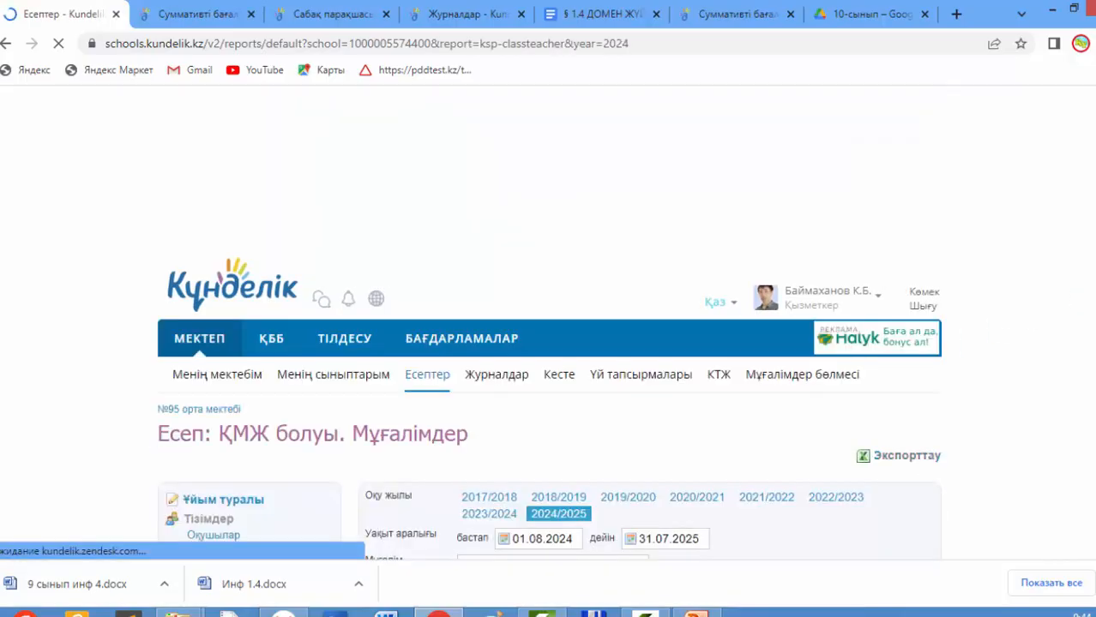
Set both the end and start dates of the report period to today's date, 17.09.2024
{"action": "scroll", "coordinate": [756, 249], "scroll_direction": "down", "scroll_amount": 4}
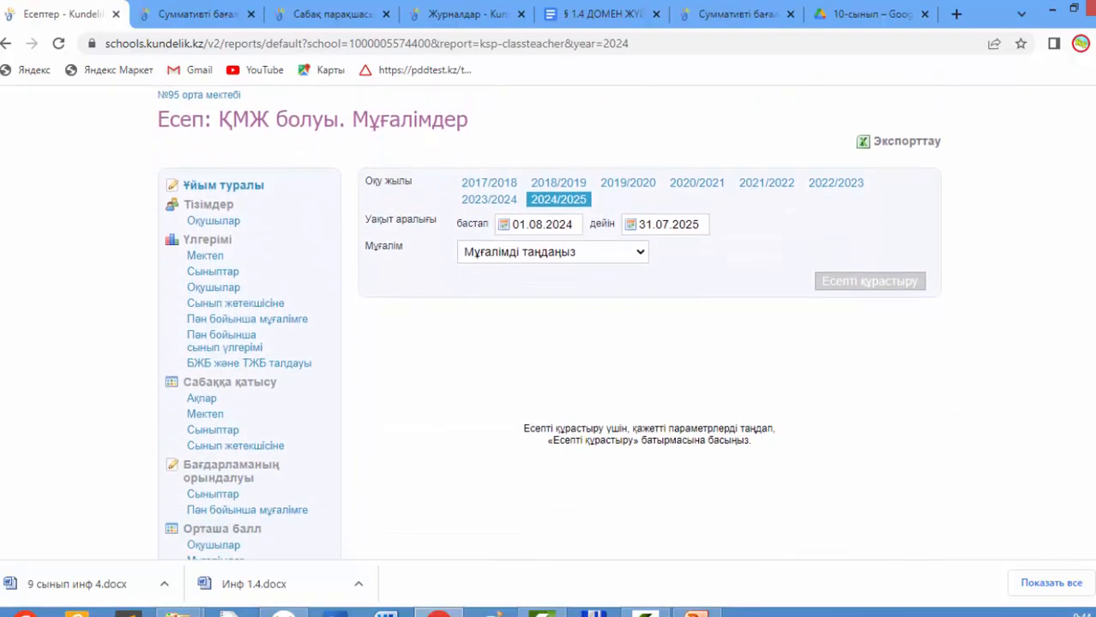
{"action": "left_click", "coordinate": [664, 219]}
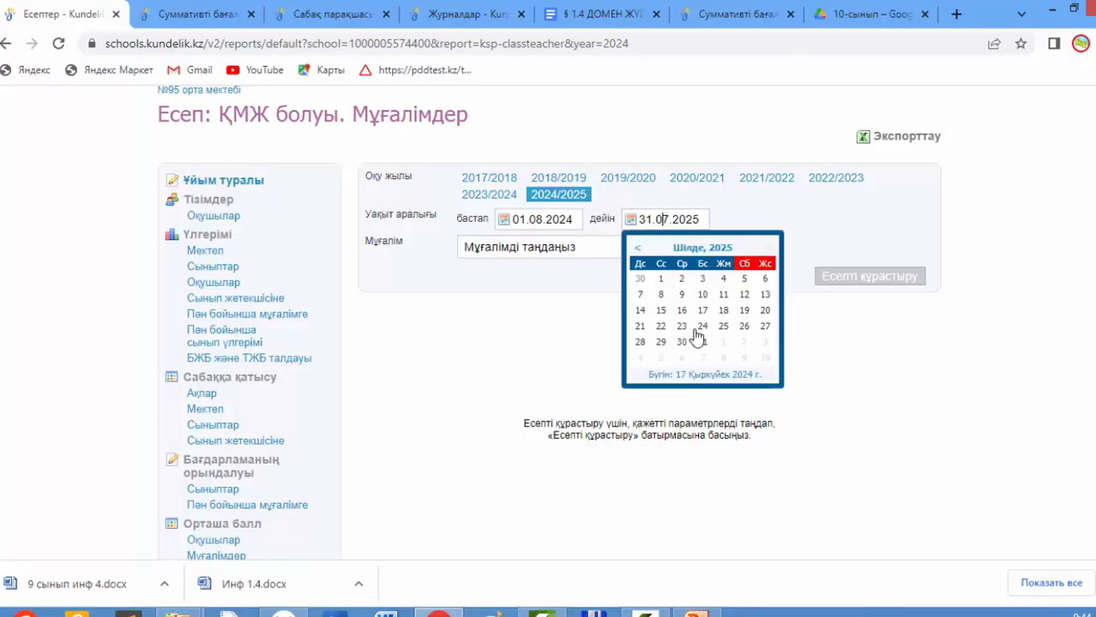
{"action": "left_click", "coordinate": [696, 377]}
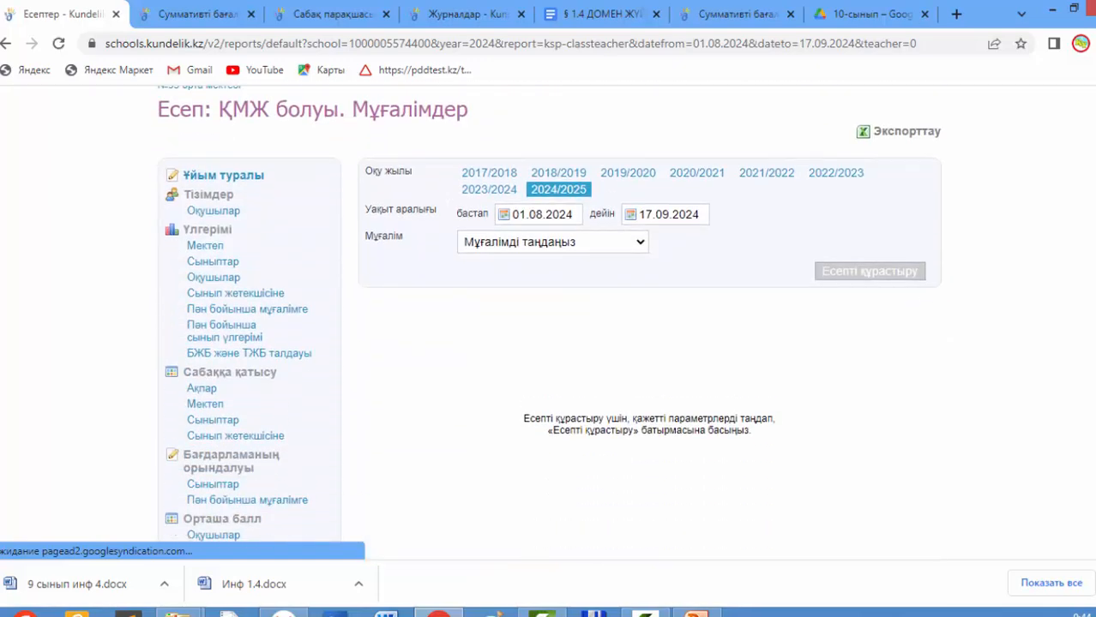
{"action": "left_click", "coordinate": [544, 214]}
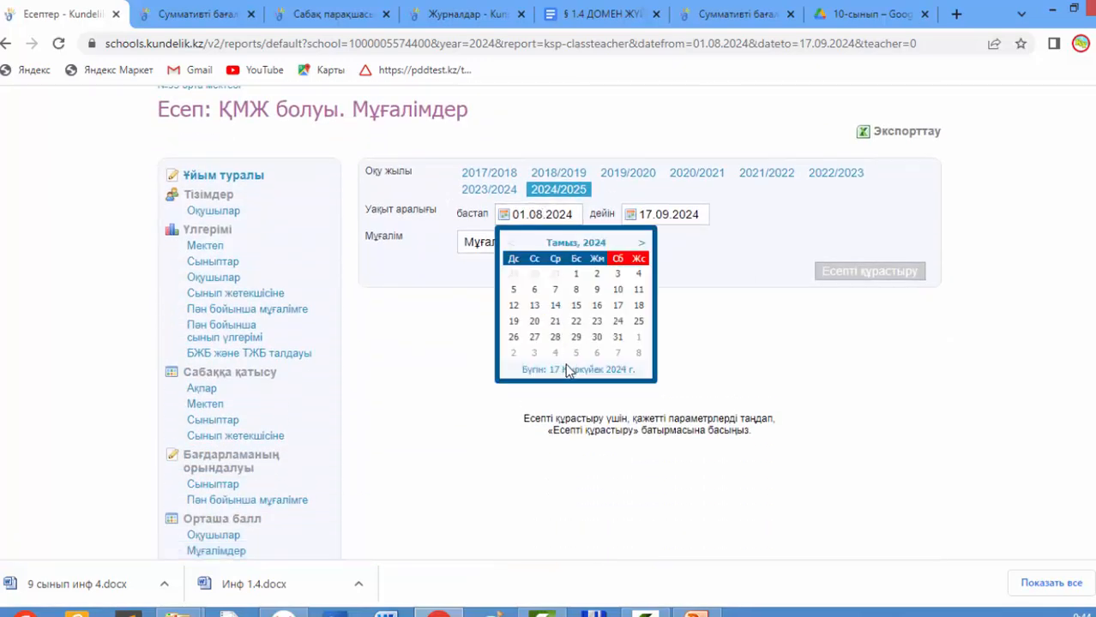
{"action": "left_click", "coordinate": [570, 370]}
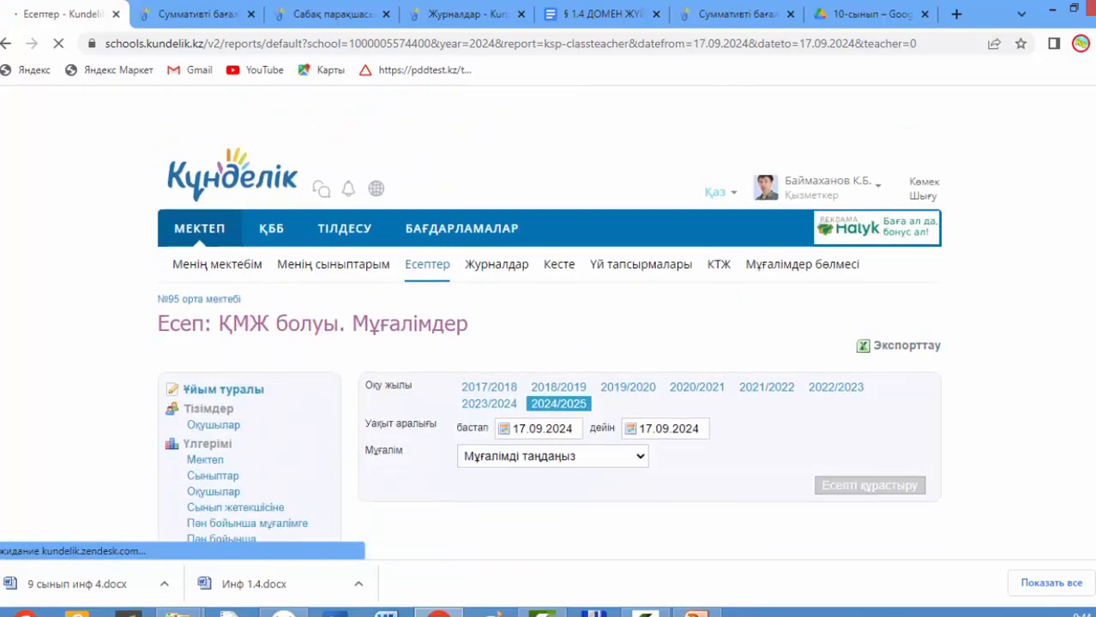
Select the teacher whose journals are being filled in and generate the ҚМЖ report
{"action": "left_click", "coordinate": [622, 224]}
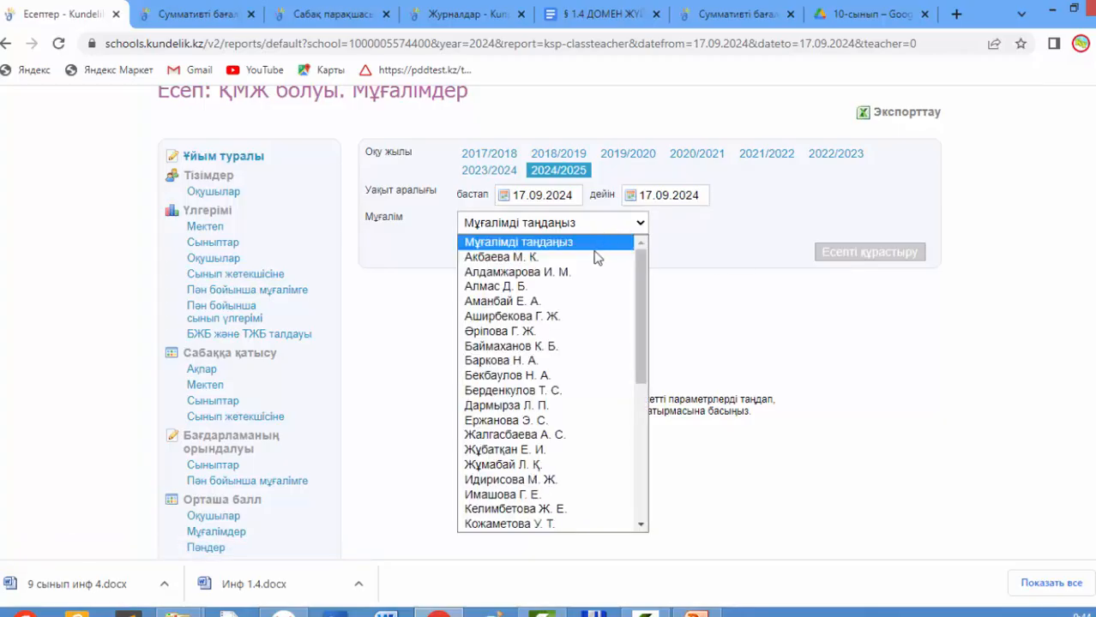
{"action": "left_click", "coordinate": [566, 347]}
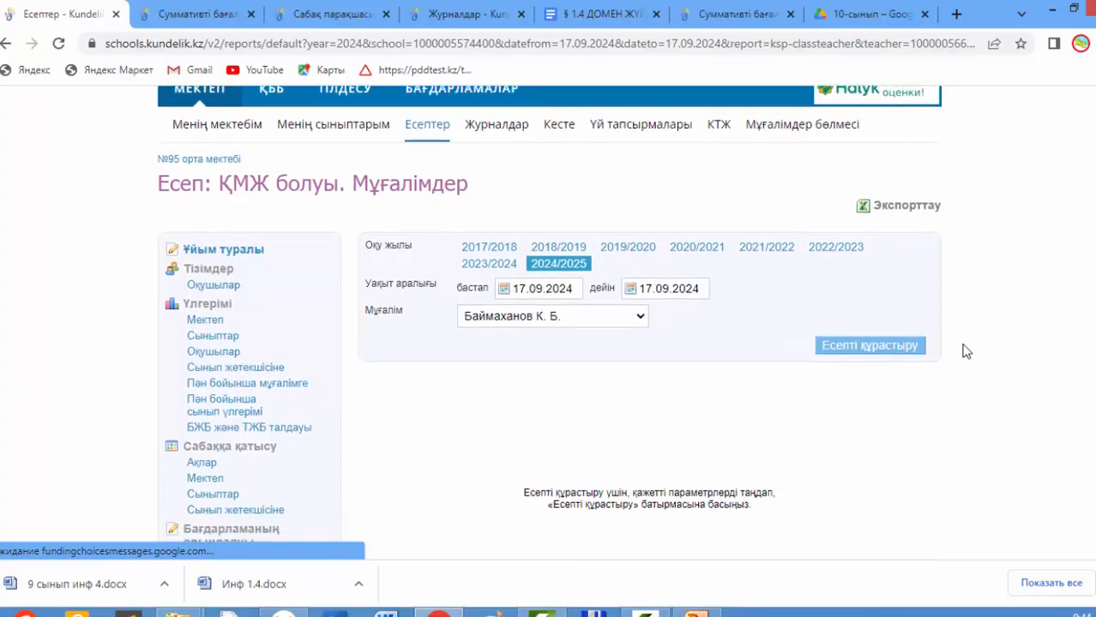
{"action": "left_click", "coordinate": [883, 346]}
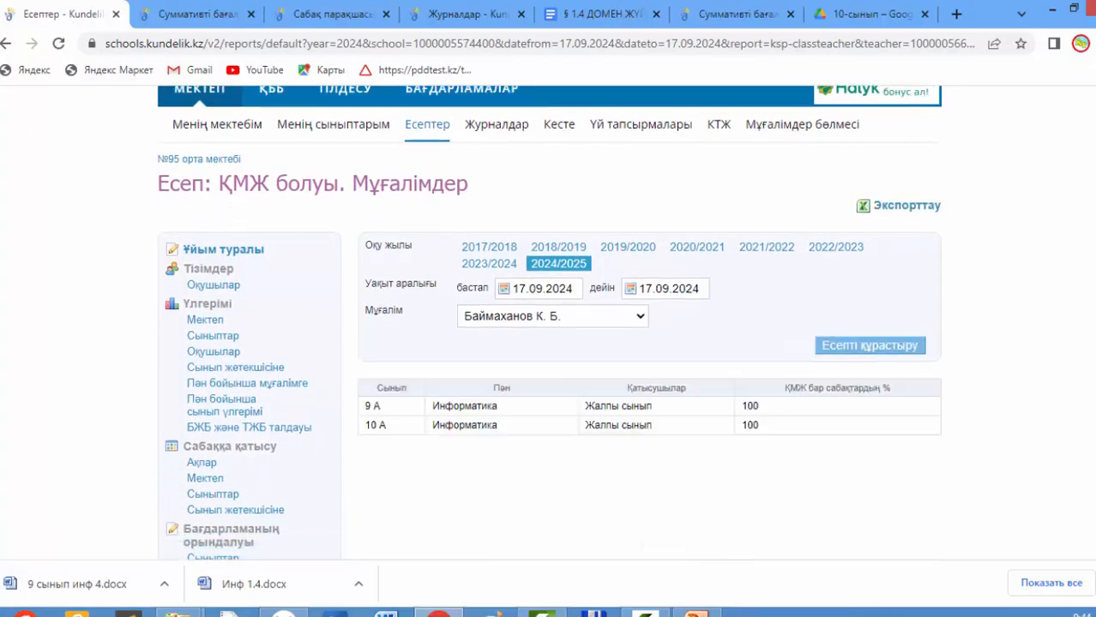
Examine the percentage of lessons with ҚМЖ for the 9 А and 10 А classes in the report
{"action": "double_click", "coordinate": [750, 406]}
{"action": "left_click_drag", "start_coordinate": [745, 423], "coordinate": [756, 405]}
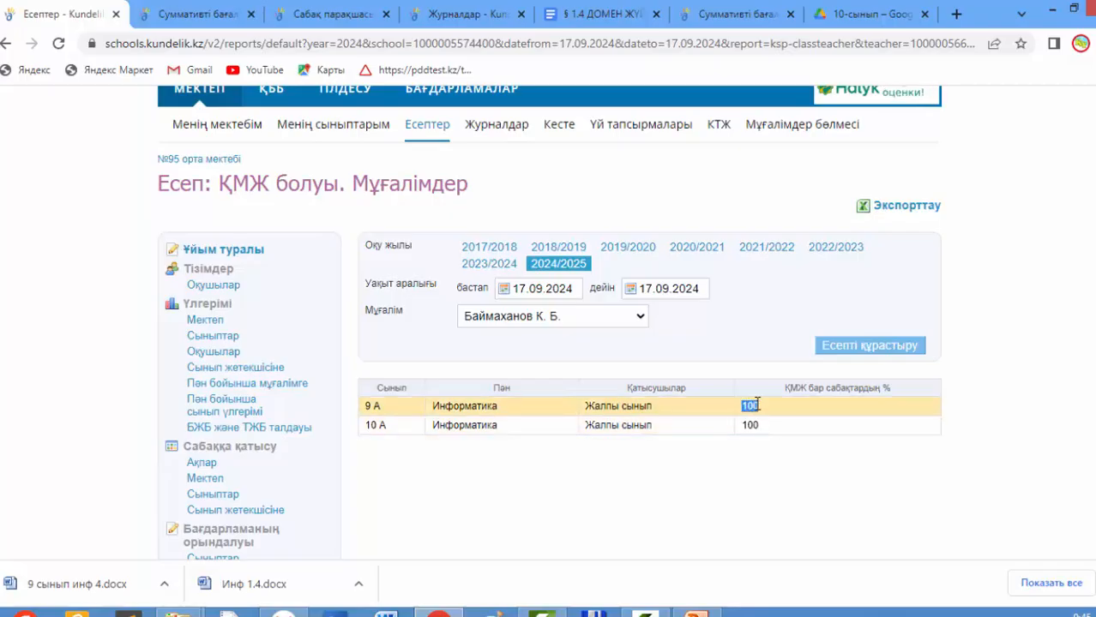
{"action": "left_click", "coordinate": [735, 498]}
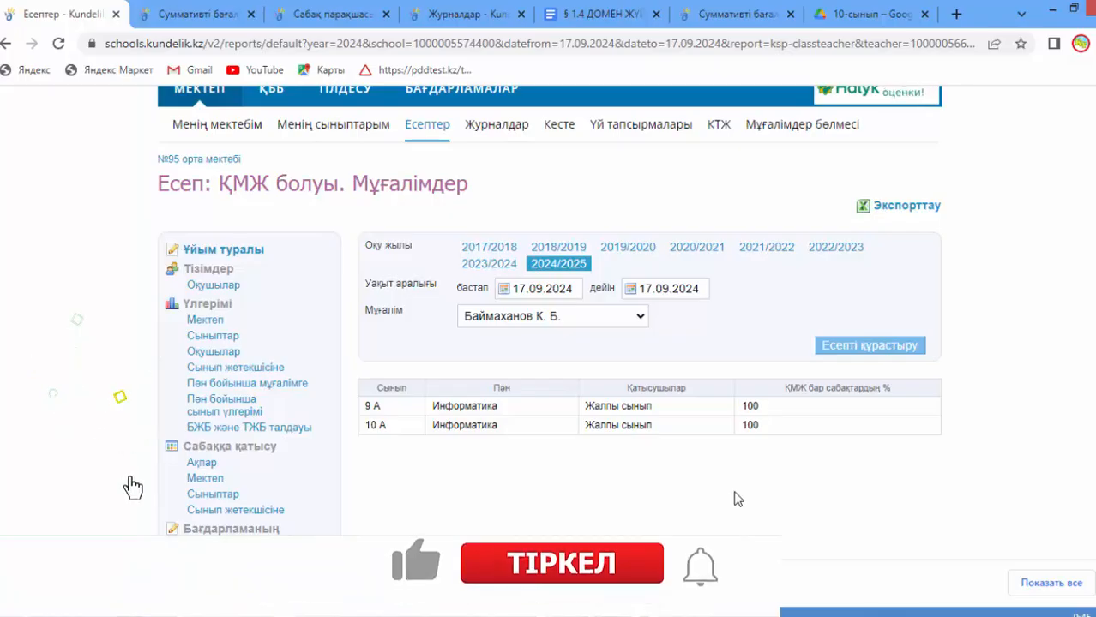